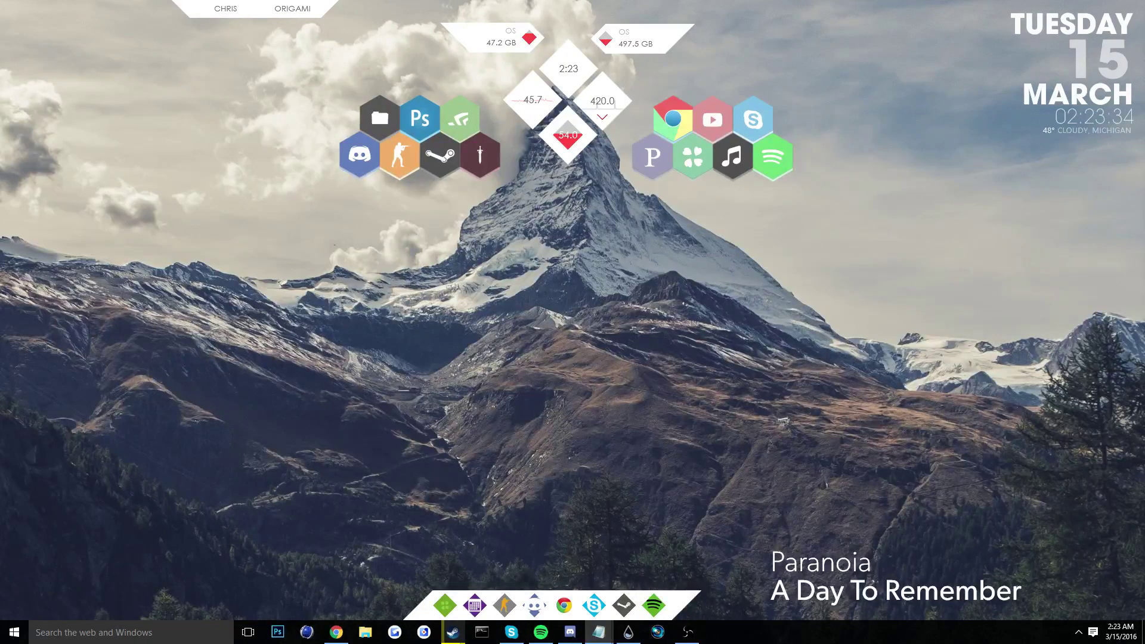
drag(1144, 100, 655, 185)
drag(644, 423, 728, 424)
click(713, 337)
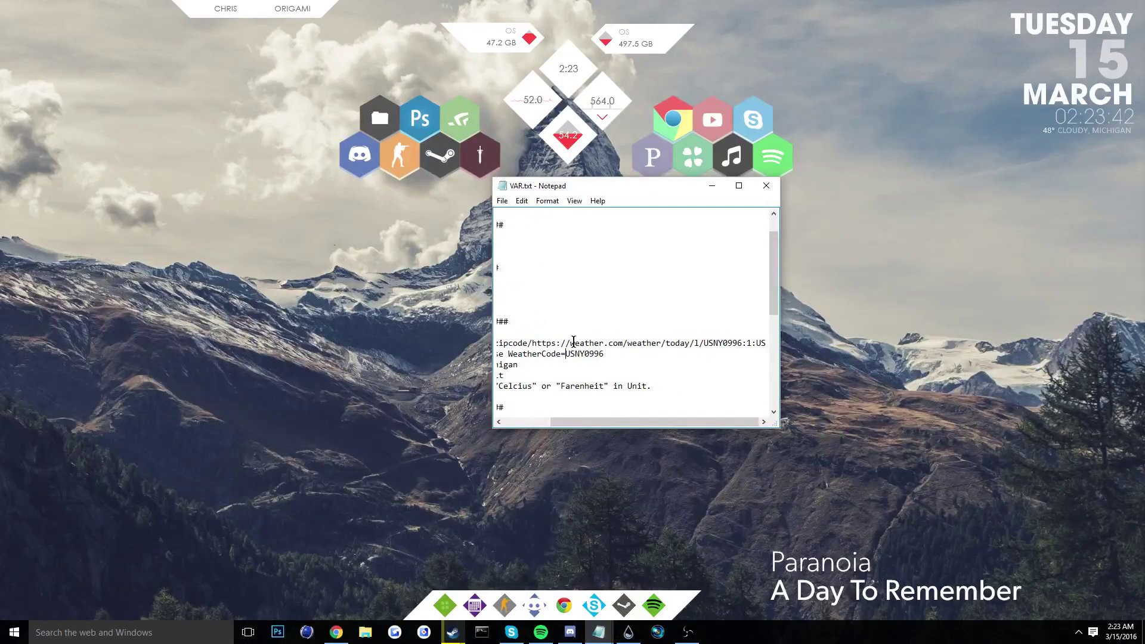
drag(705, 343, 740, 345)
click(606, 359)
drag(620, 422, 571, 429)
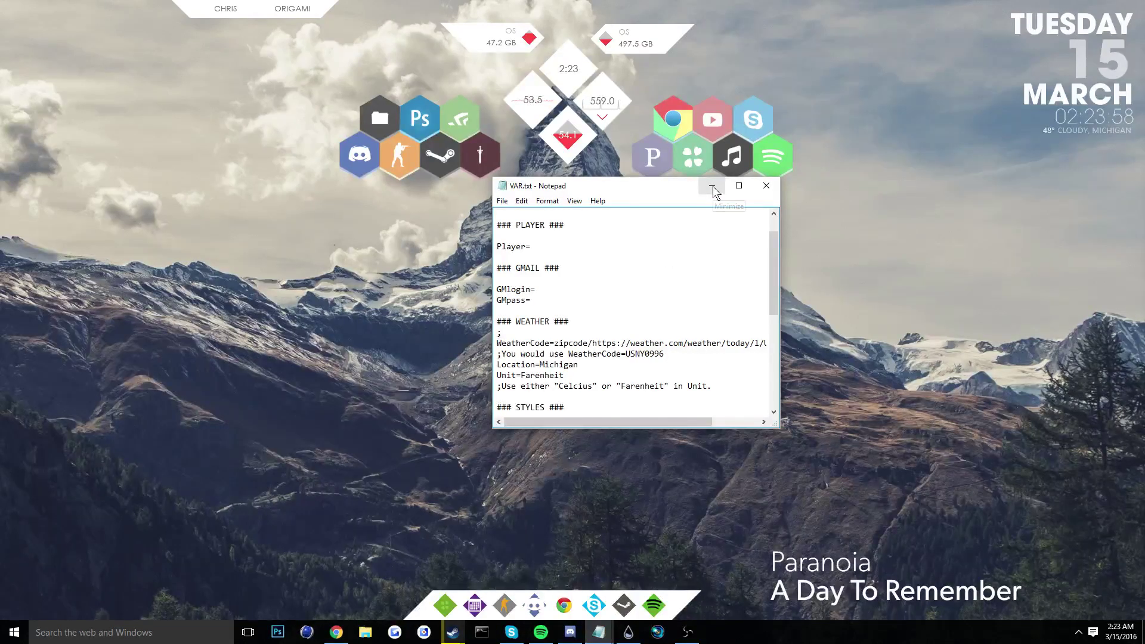
drag(656, 192, 693, 192)
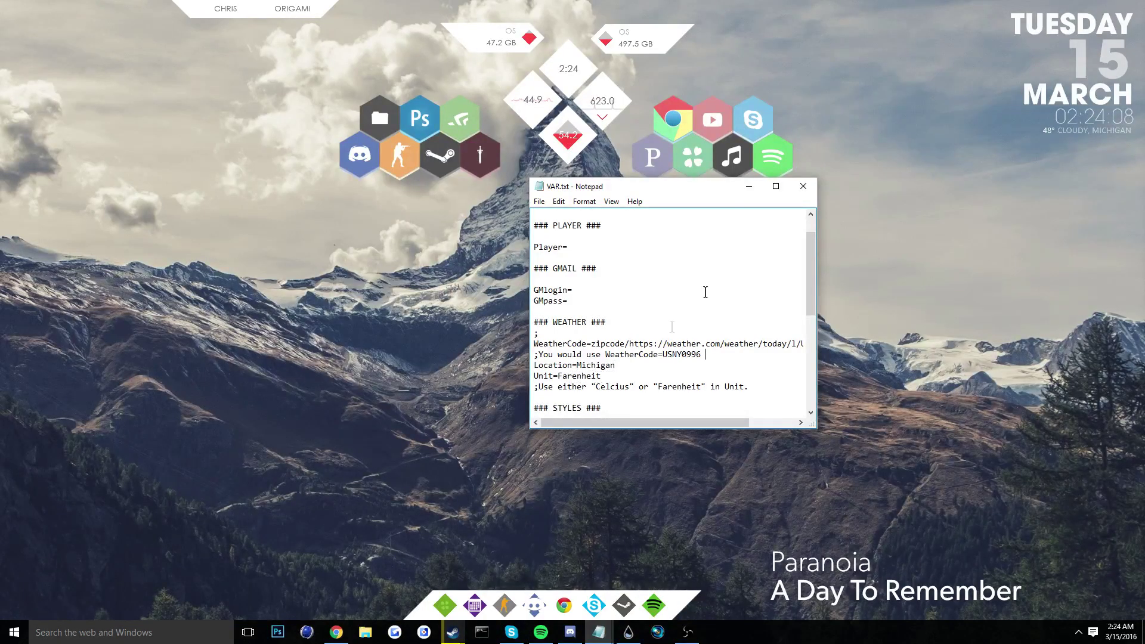
click(748, 187)
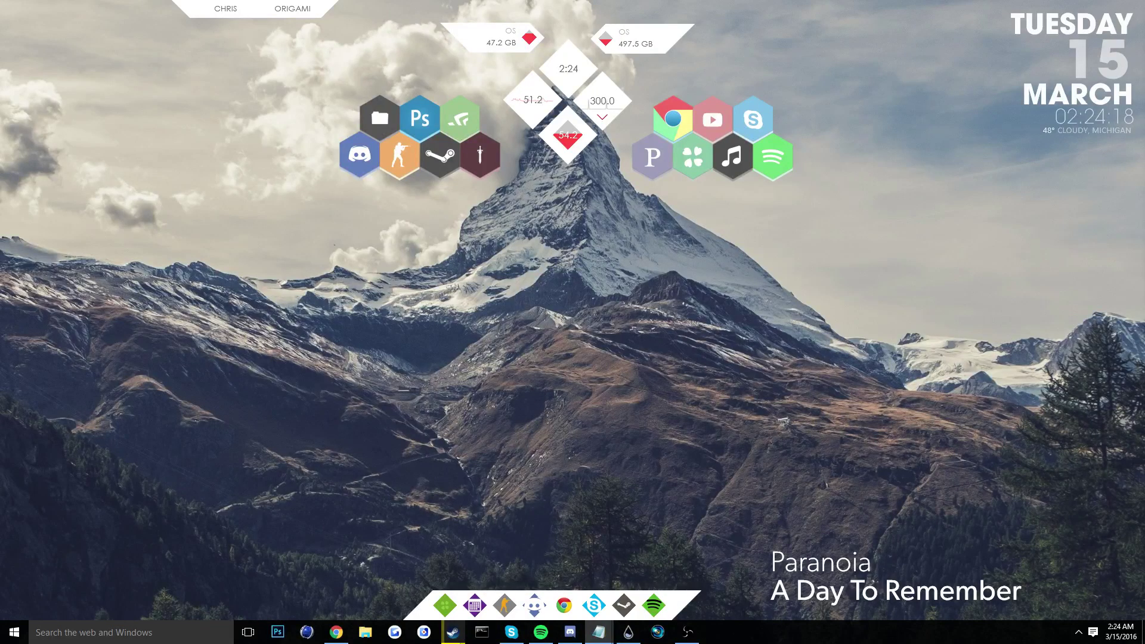
drag(1142, 111, 570, 251)
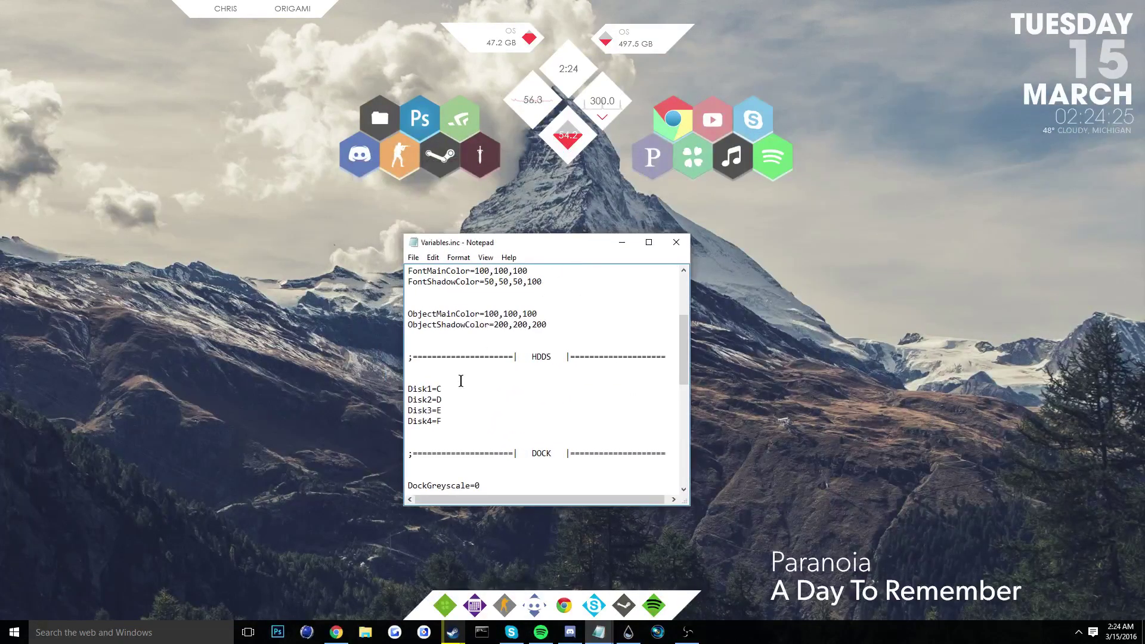
right_click(632, 36)
click(662, 127)
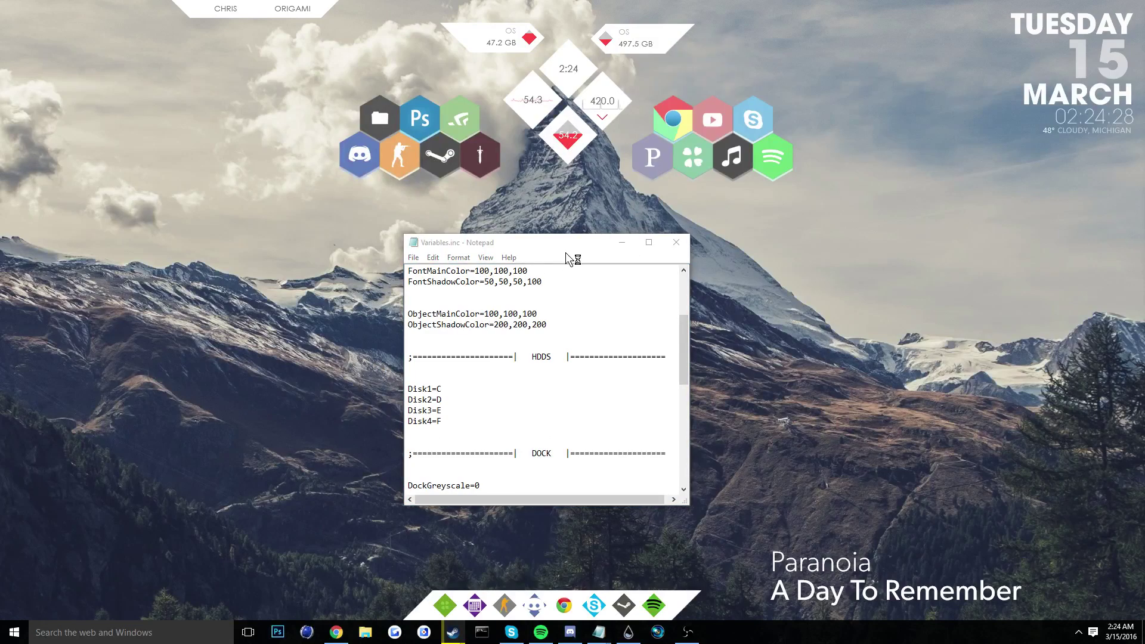
drag(567, 247, 581, 219)
right_click(656, 31)
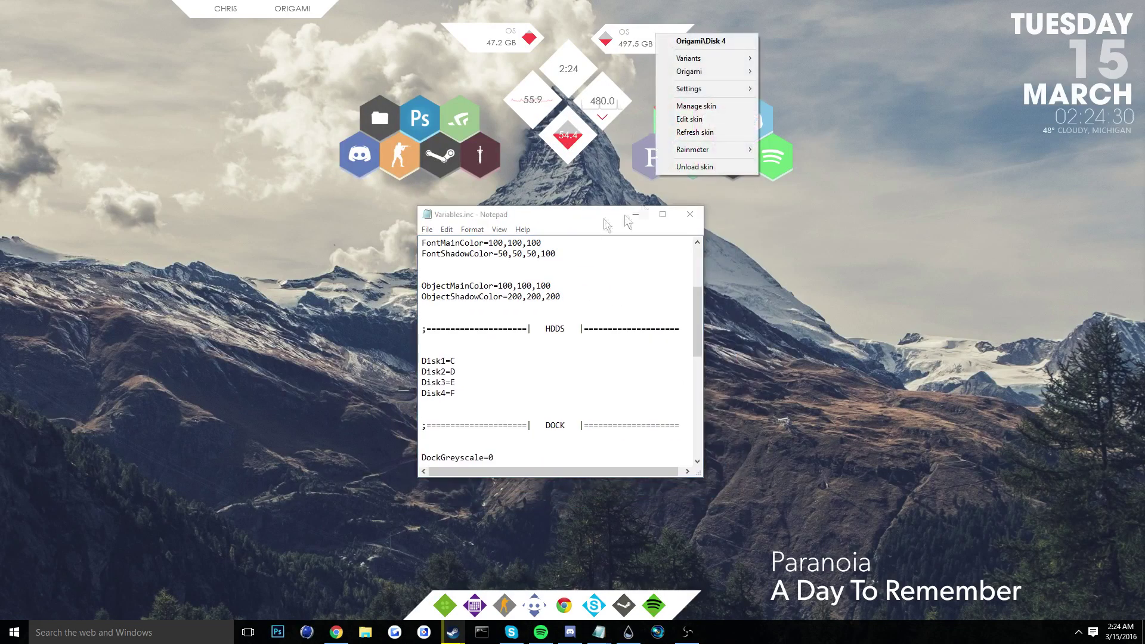
click(585, 216)
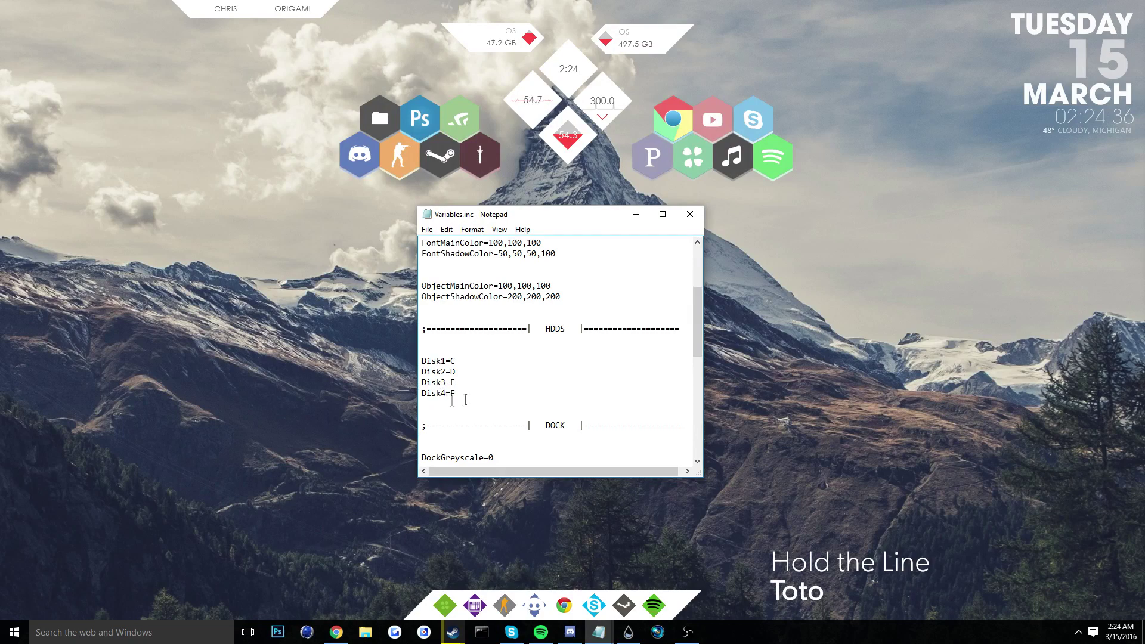
drag(455, 361, 430, 361)
click(446, 371)
click(470, 381)
click(458, 394)
drag(607, 216, 881, 225)
click(910, 225)
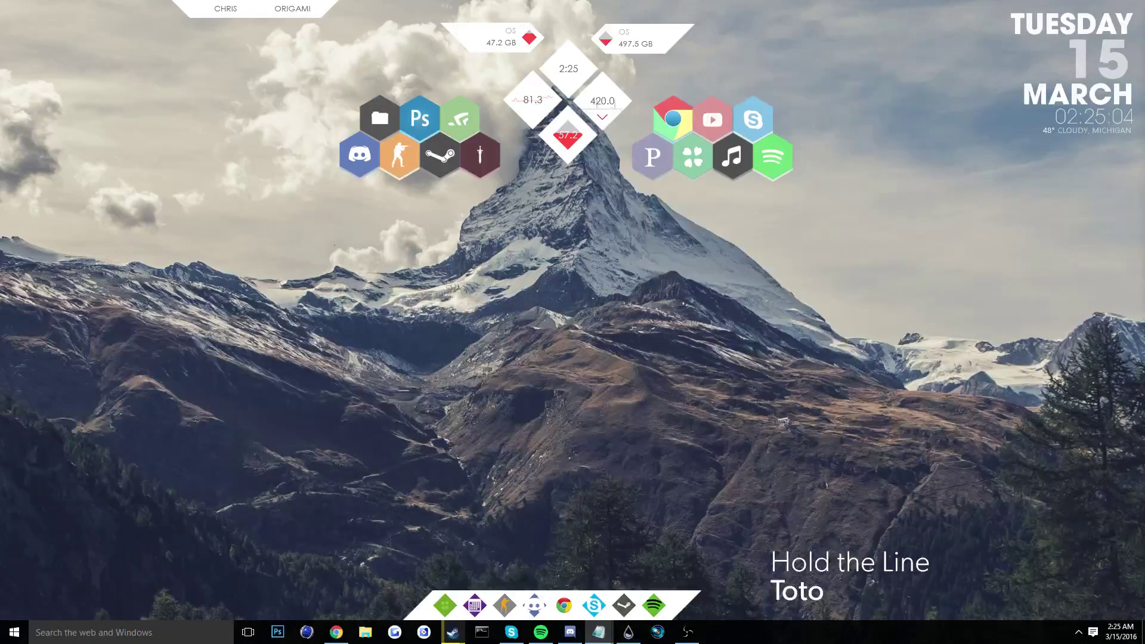
Compare DateTime-SS.ini's 24-hour %H:%M:%S and 12-hour %I:%M:%S time formats
drag(1144, 179, 560, 245)
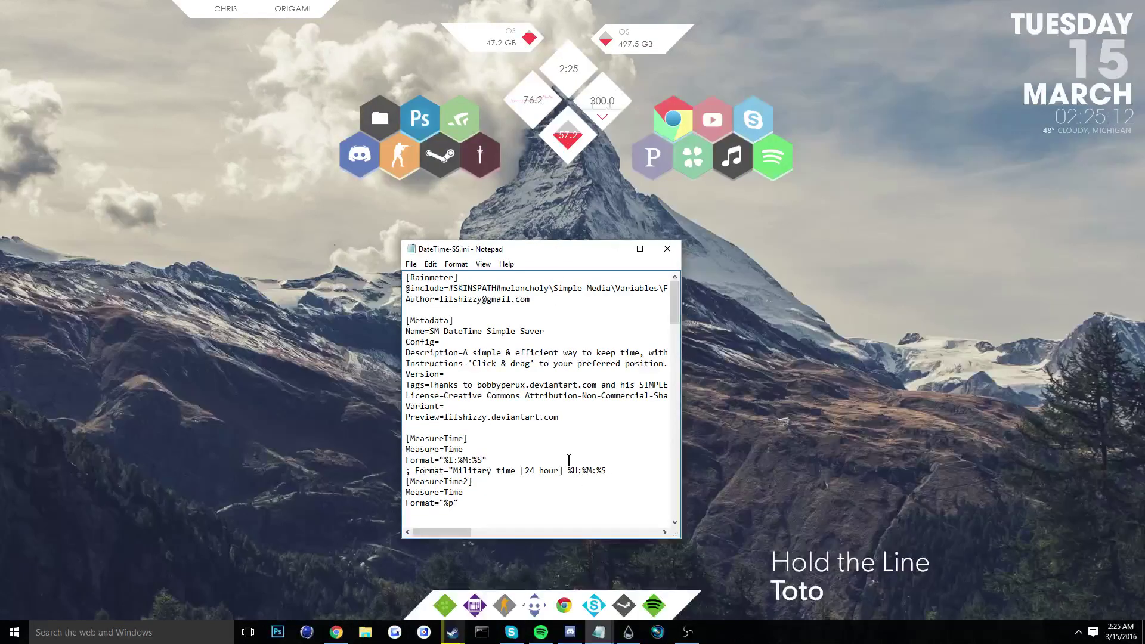
click(610, 469)
drag(567, 471, 612, 470)
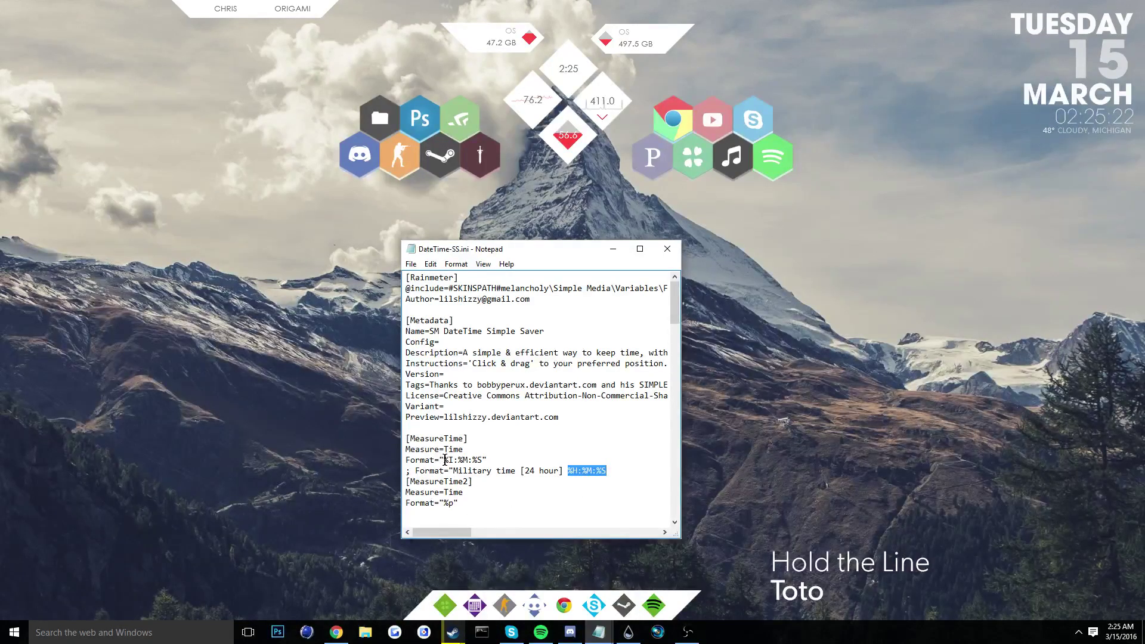
drag(444, 459, 483, 461)
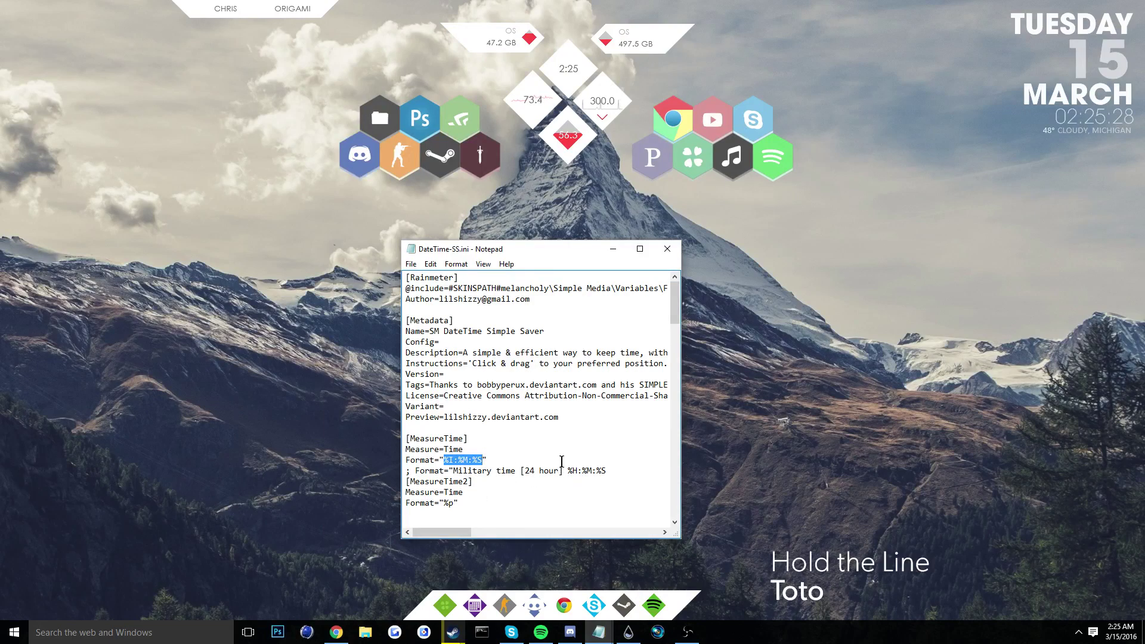
Minimize DateTime-SS.ini and move the Visualizer.ini window into view
drag(579, 253, 617, 245)
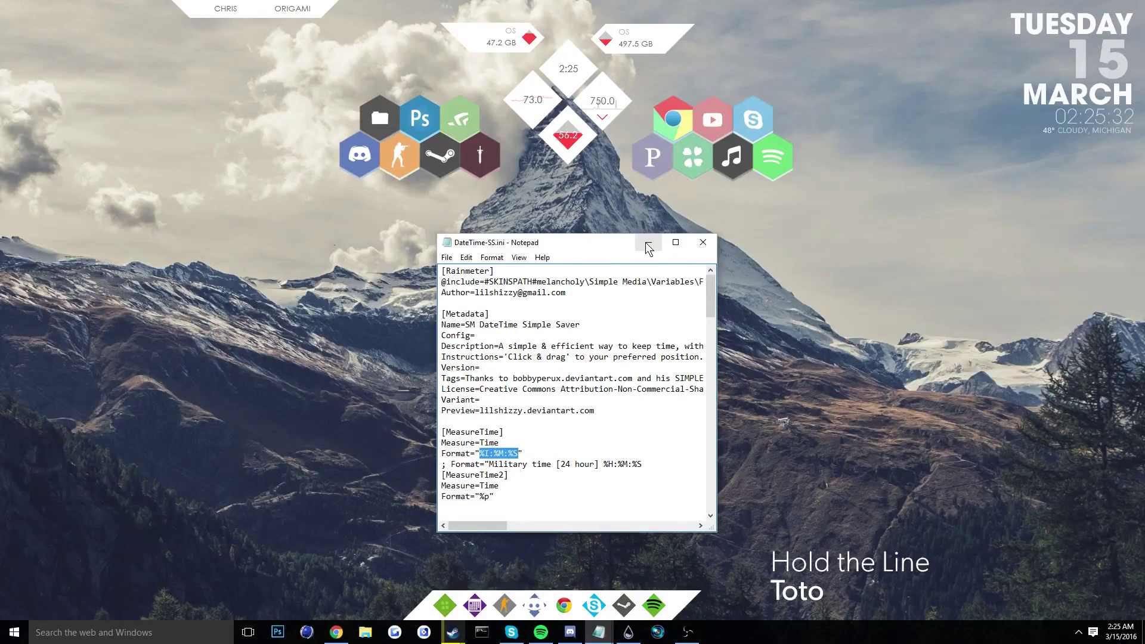
click(649, 245)
drag(932, 274, 394, 257)
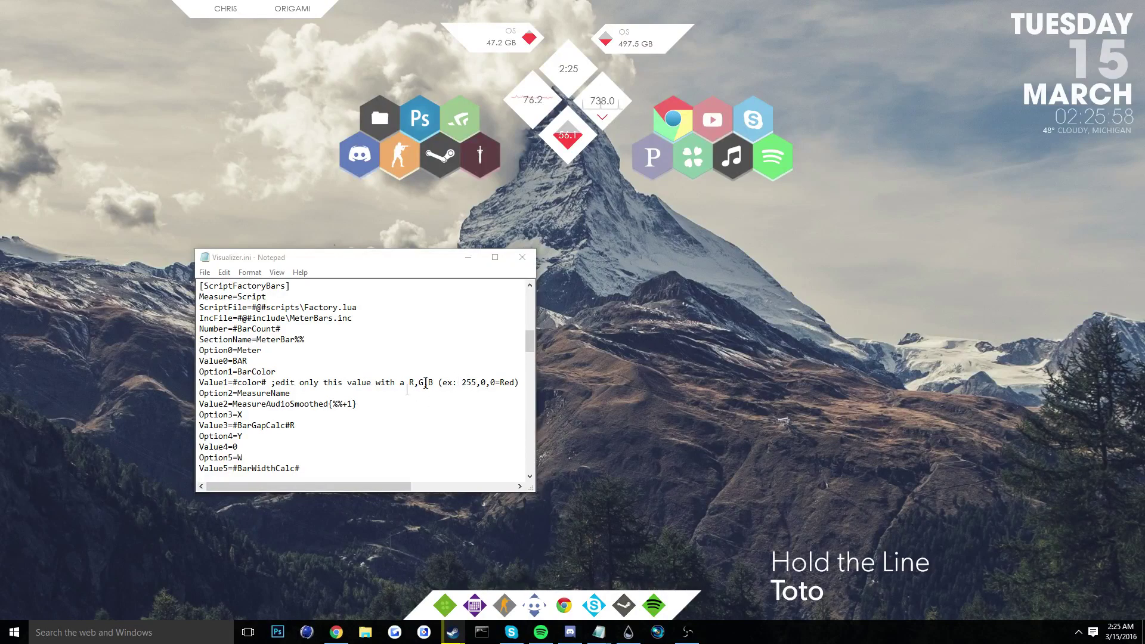
key(alt+Tab)
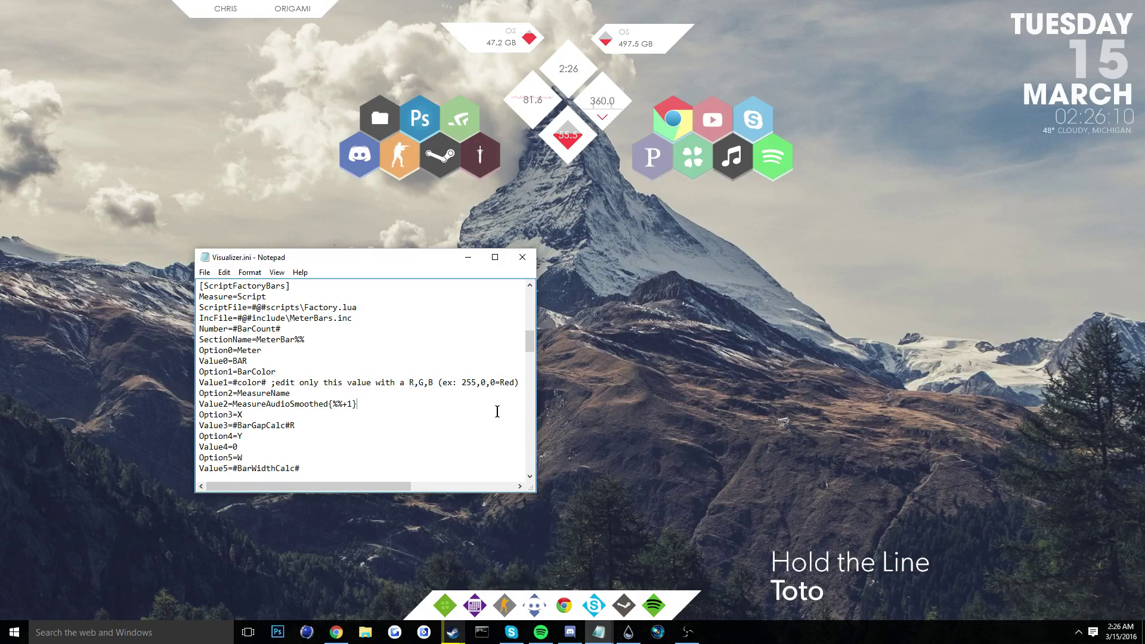
click(396, 404)
Minimize Visualizer.ini and inspect the Cleartext skin's context menu
click(468, 257)
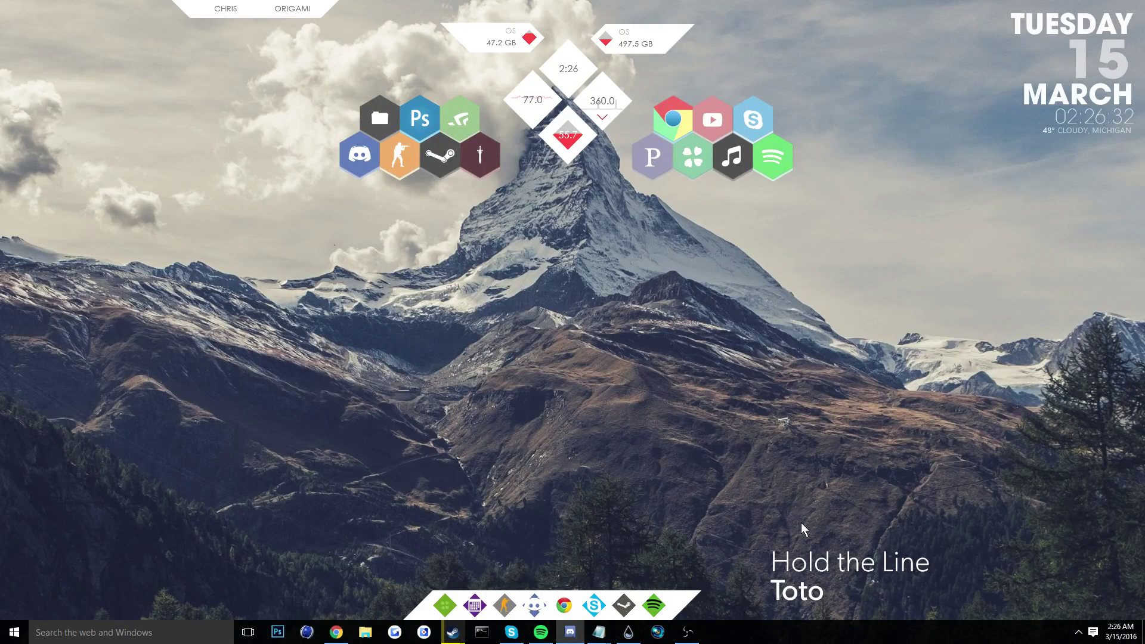
mouse_move(800, 523)
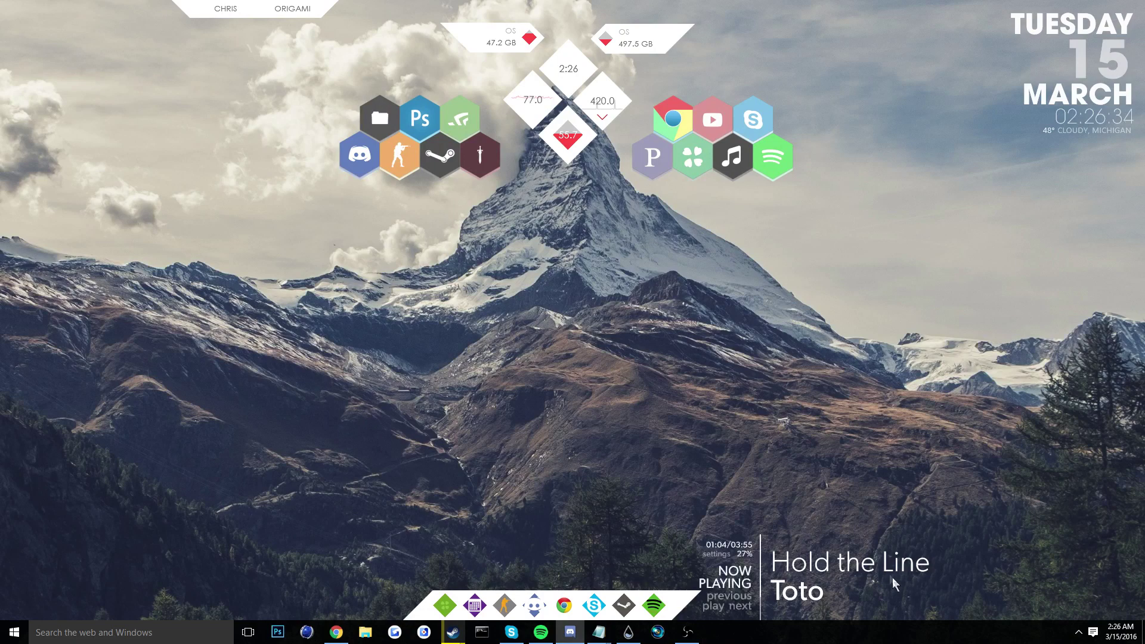
right_click(889, 571)
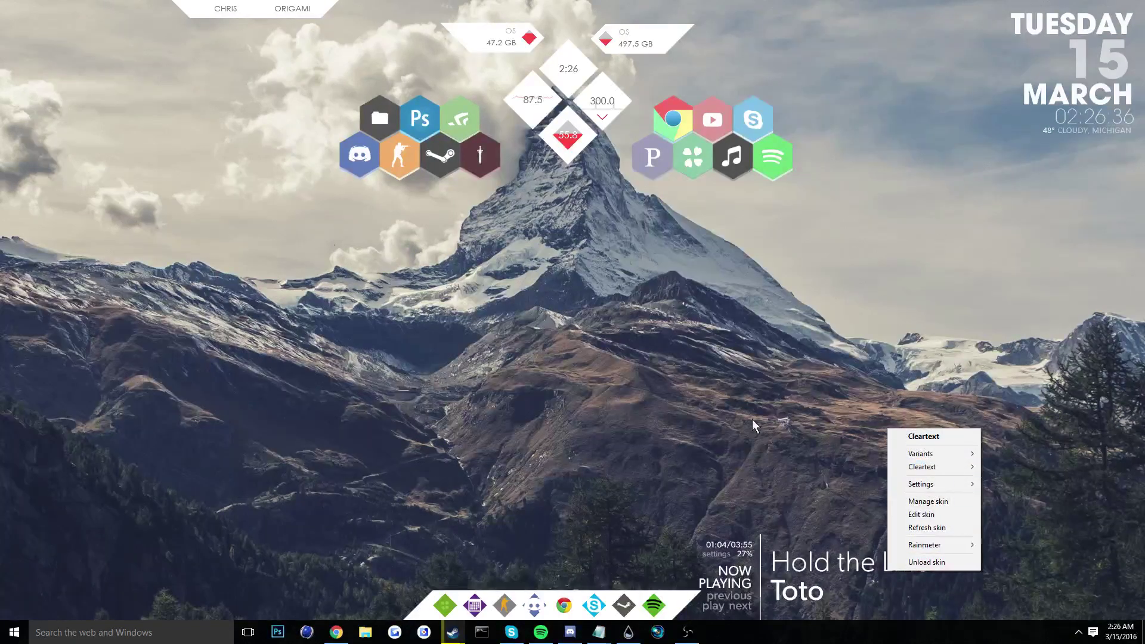
click(753, 420)
right_click(872, 561)
click(841, 478)
Inspect the clock and weather skins' context menus
right_click(1085, 55)
click(1068, 153)
right_click(1053, 124)
click(1005, 199)
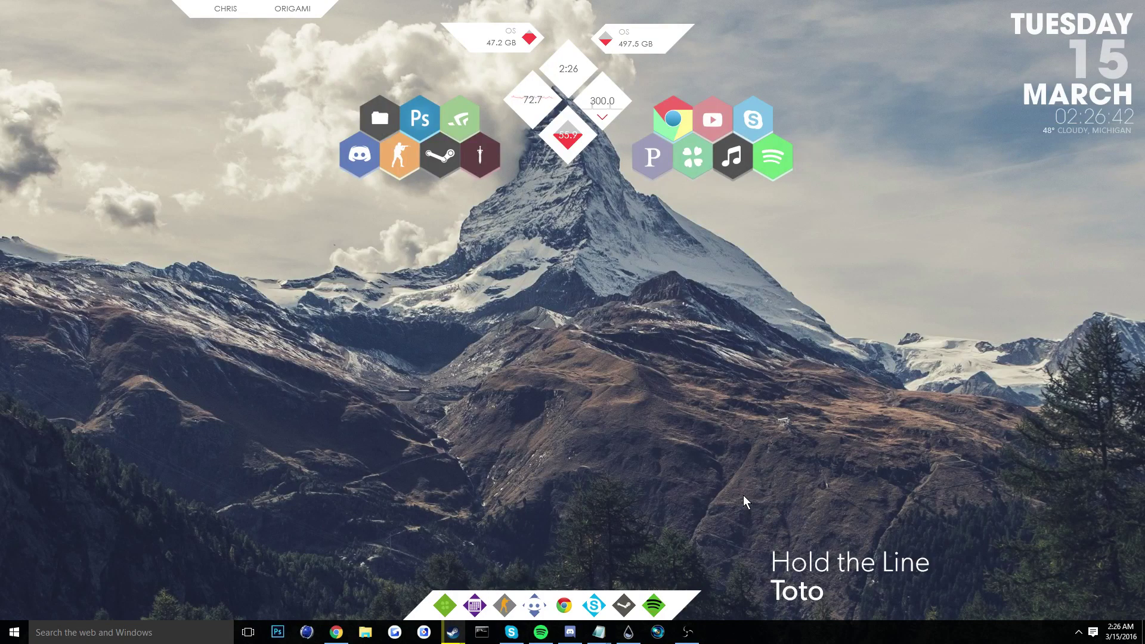
Drag across the Origami desktop several times
drag(317, 239, 761, 345)
drag(387, 381, 847, 516)
drag(396, 276, 865, 447)
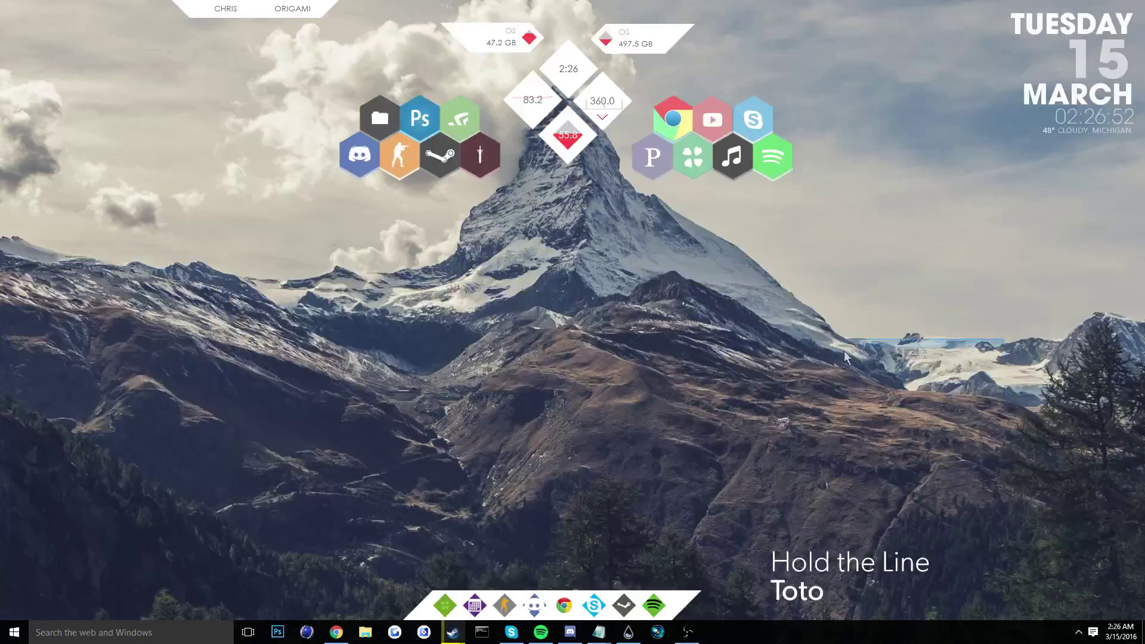
drag(763, 313, 377, 334)
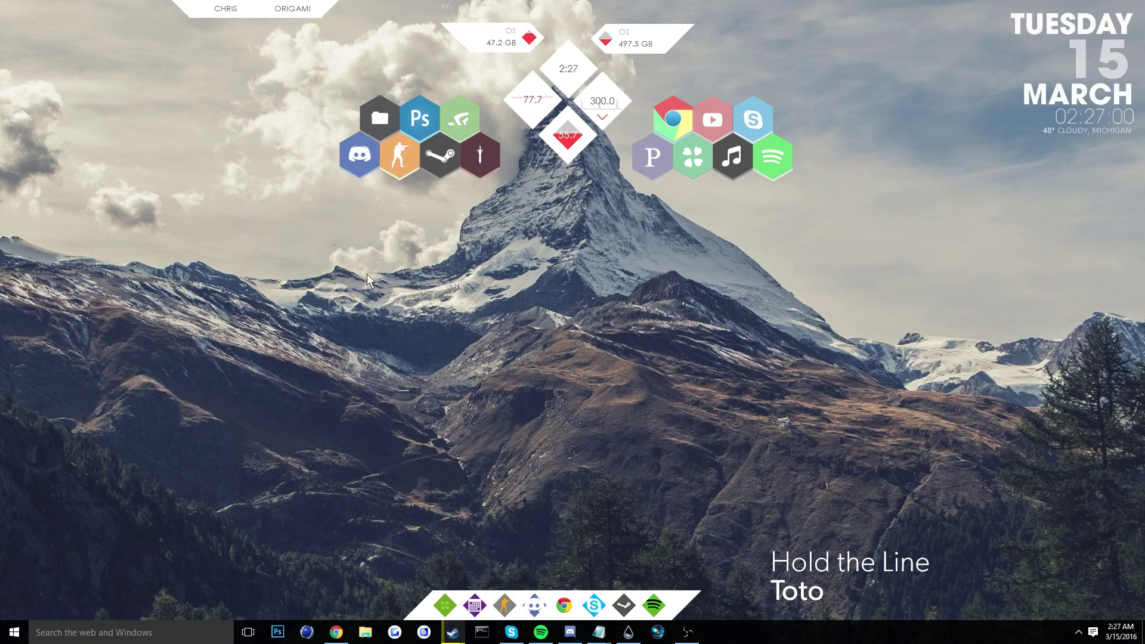
Expand the Origami top bar and try the grey and cyan accent colours
click(295, 13)
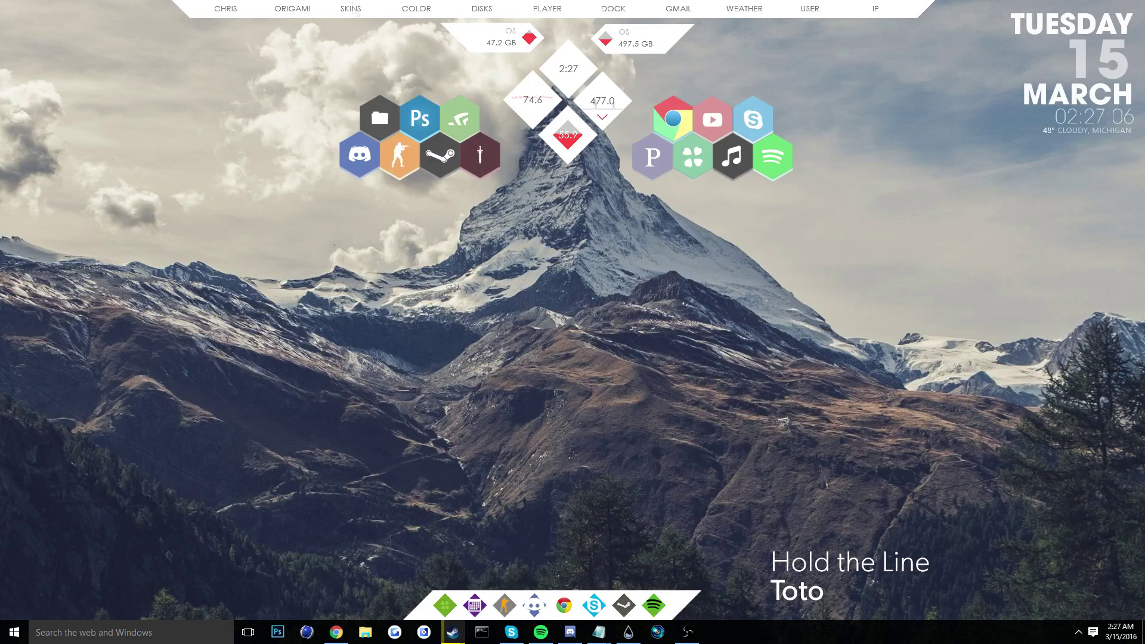
click(294, 10)
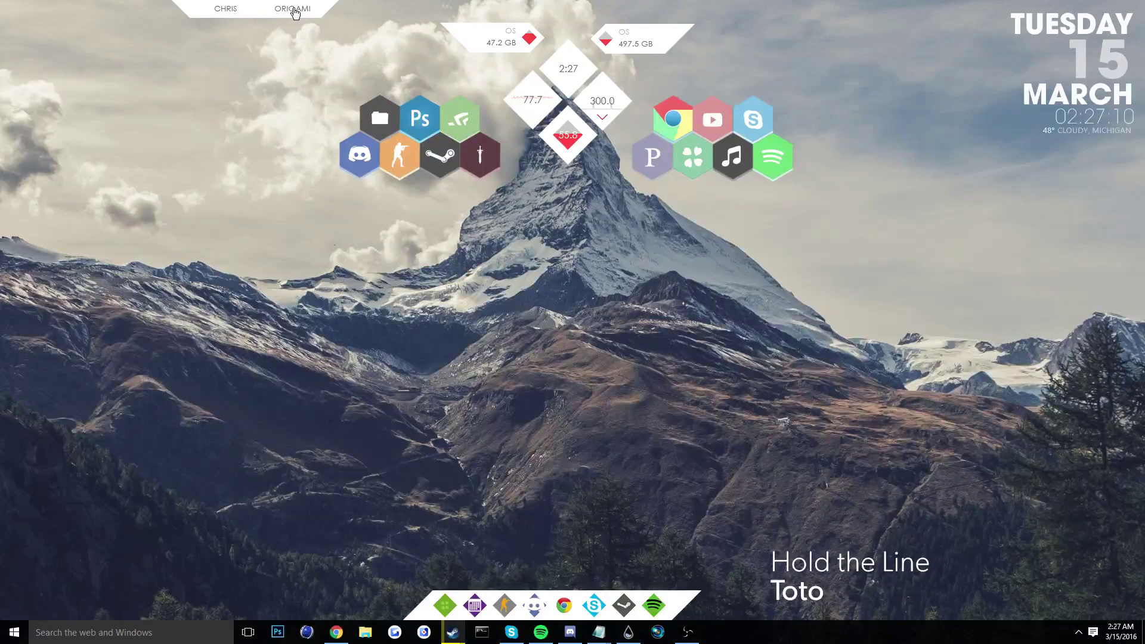
click(294, 10)
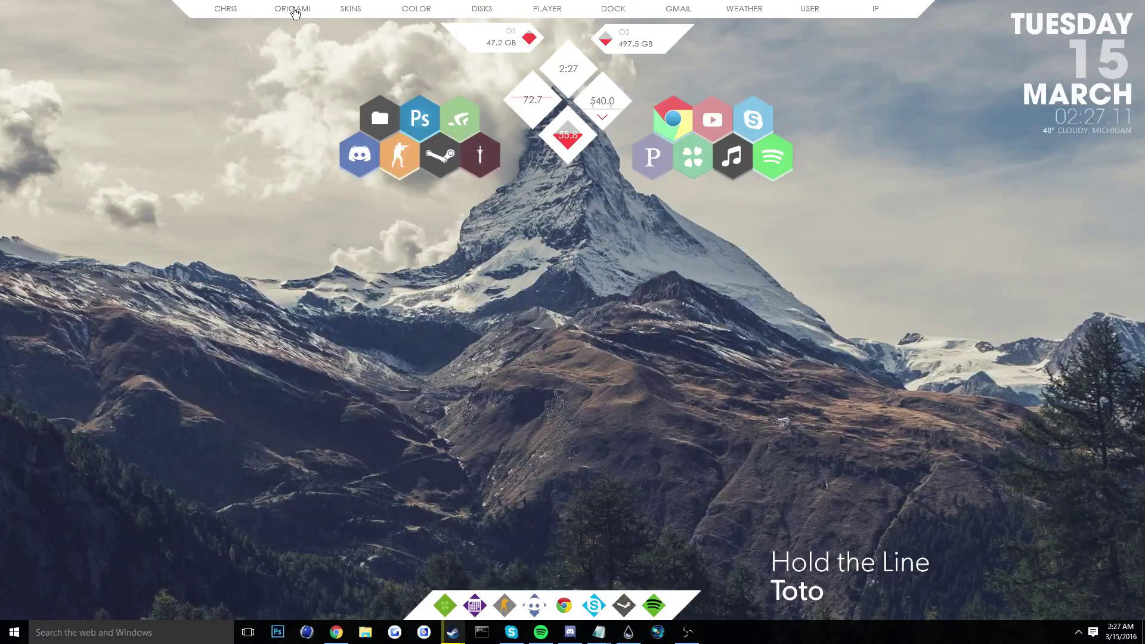
click(411, 11)
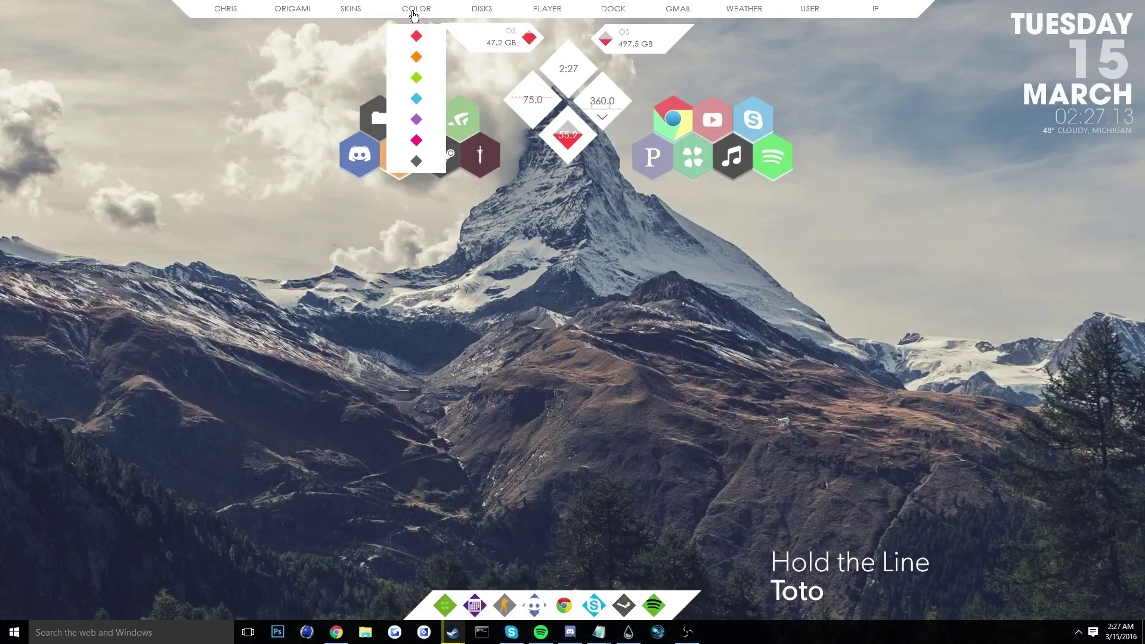
click(417, 165)
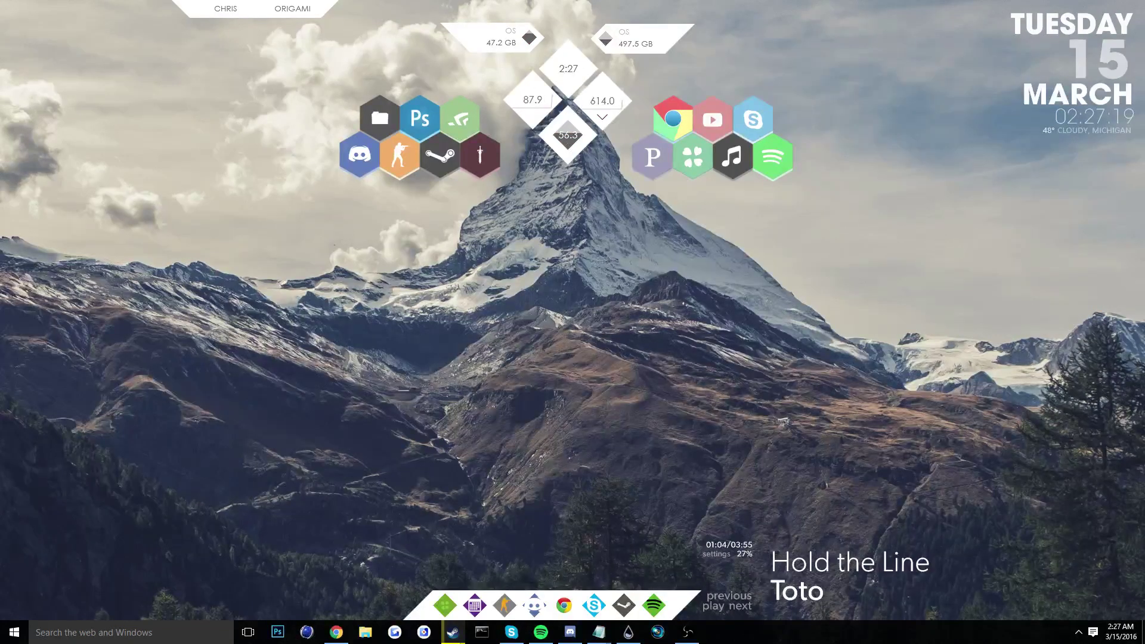
click(417, 9)
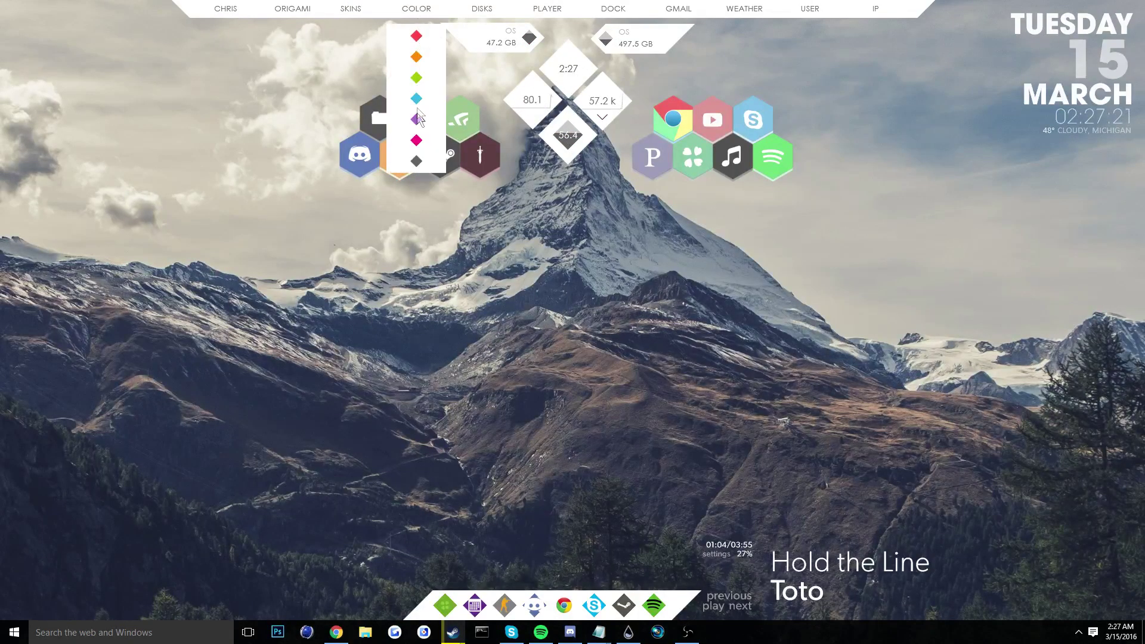
click(416, 98)
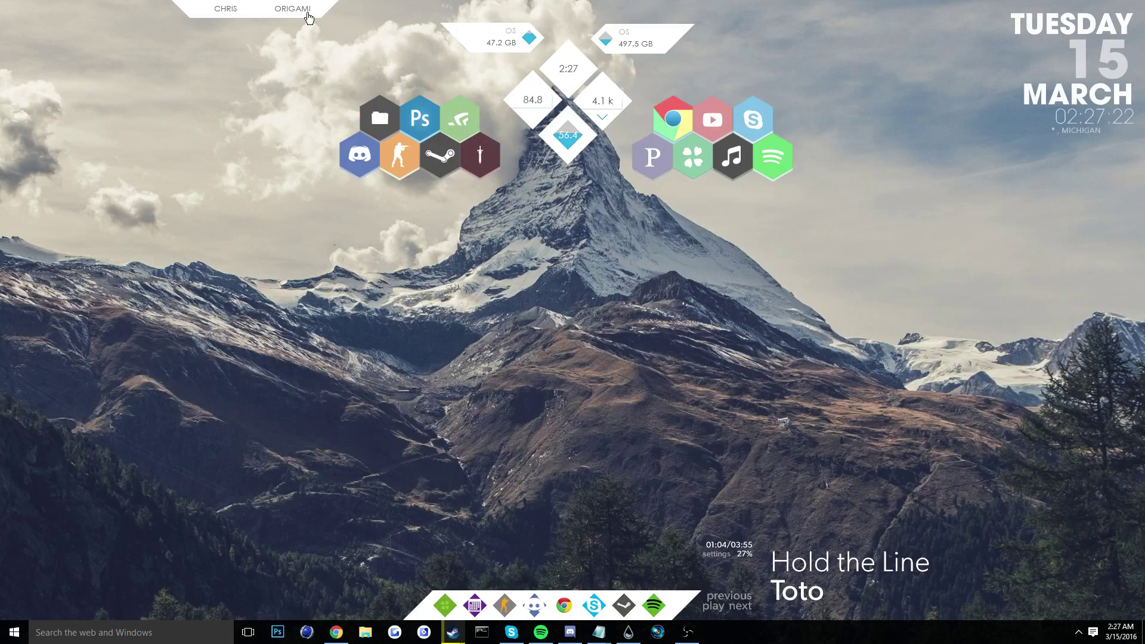
Set the Origami accent colour to red and collapse the top bar
mouse_move(388, 18)
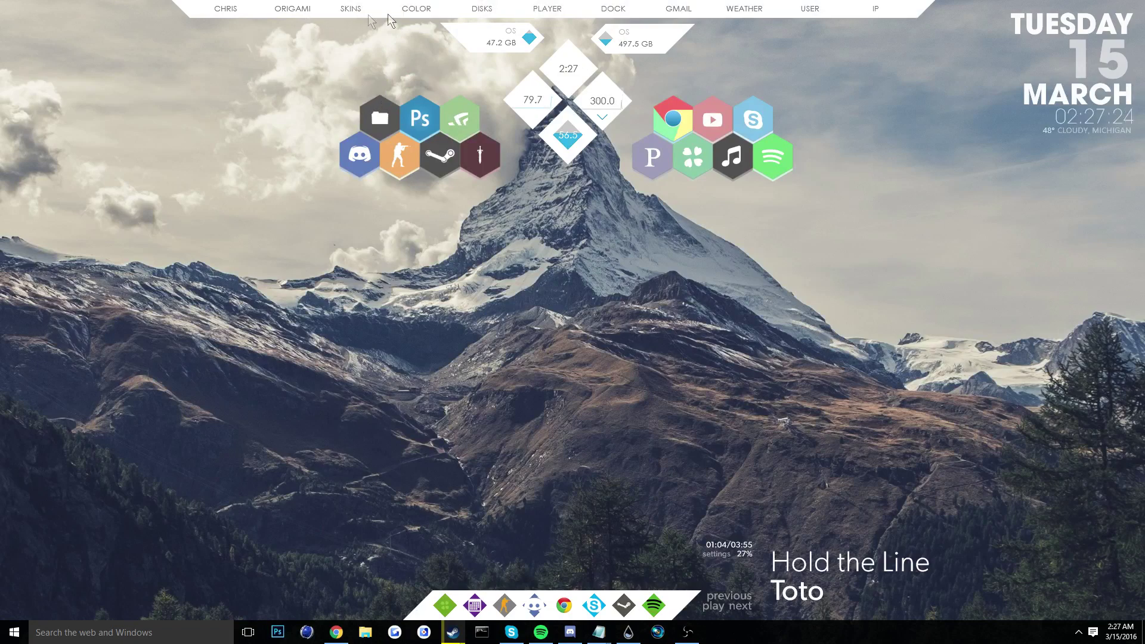
click(416, 8)
click(416, 36)
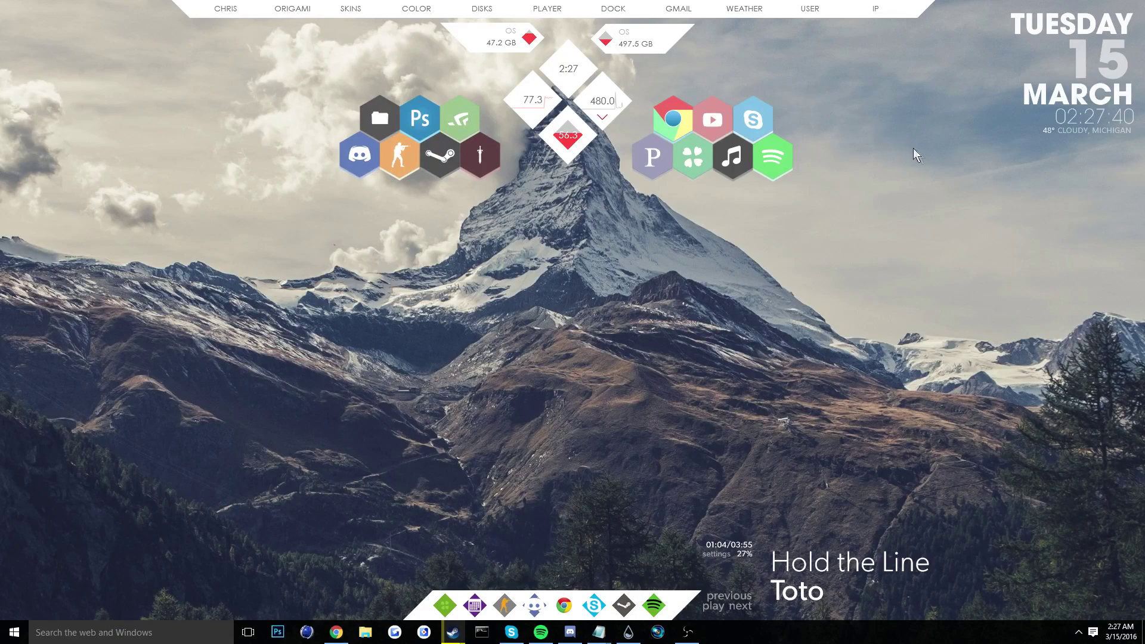
click(296, 11)
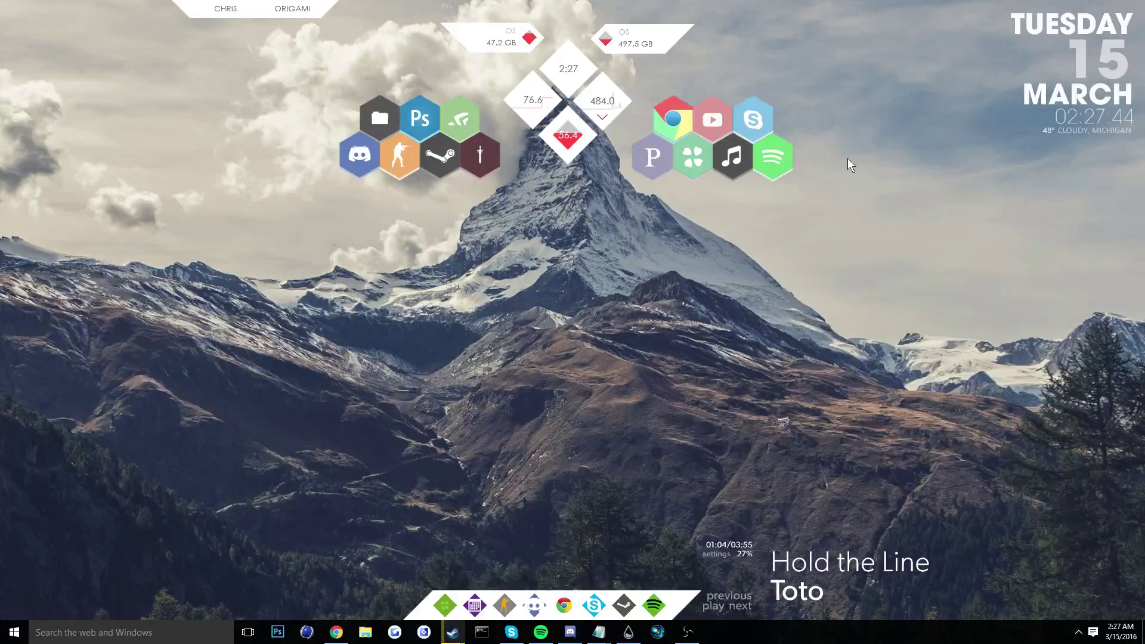
Check the context menus of the centre widgets and the RAM widget
right_click(571, 82)
click(532, 148)
right_click(532, 122)
click(559, 142)
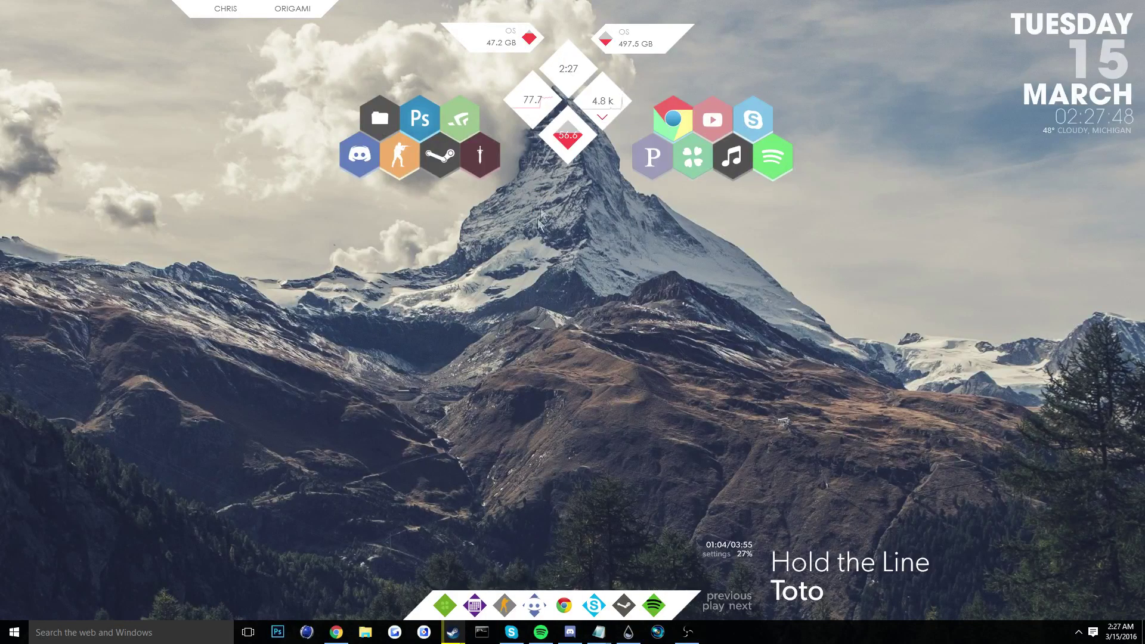
right_click(572, 132)
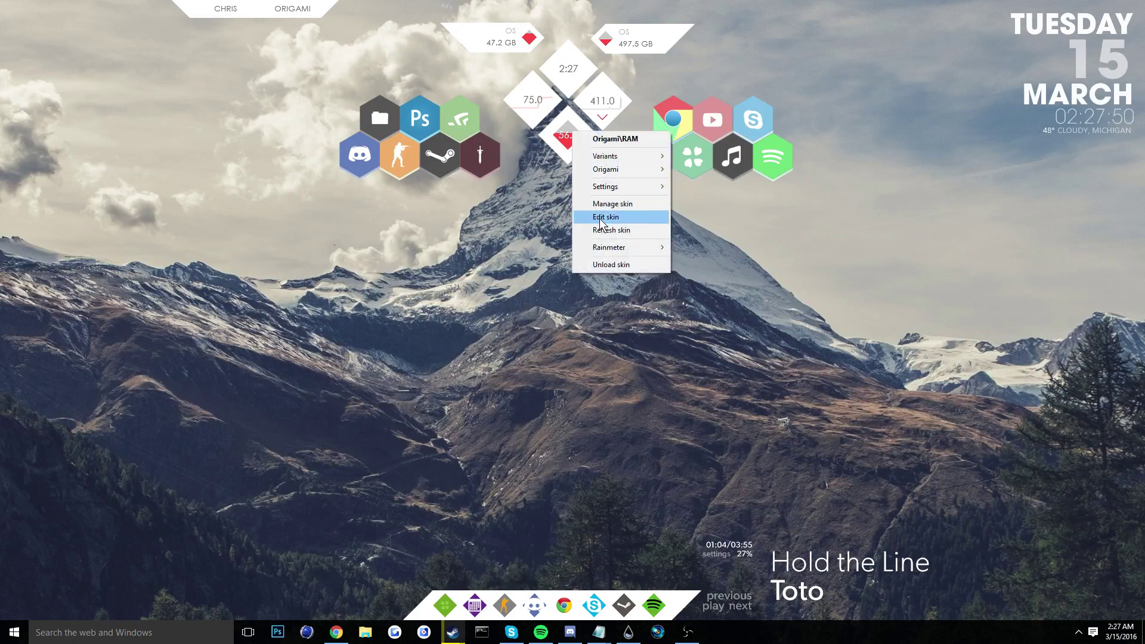
click(865, 260)
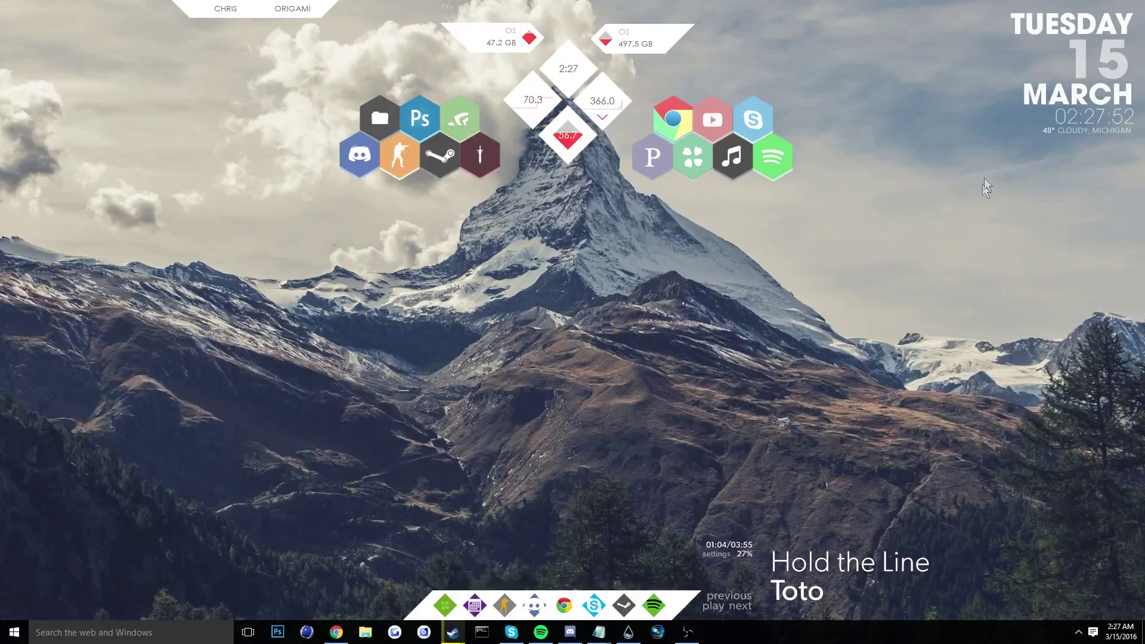
Open Cleartext Spotify.ini from the Cleartext music widget and review its measures
right_click(815, 575)
click(832, 509)
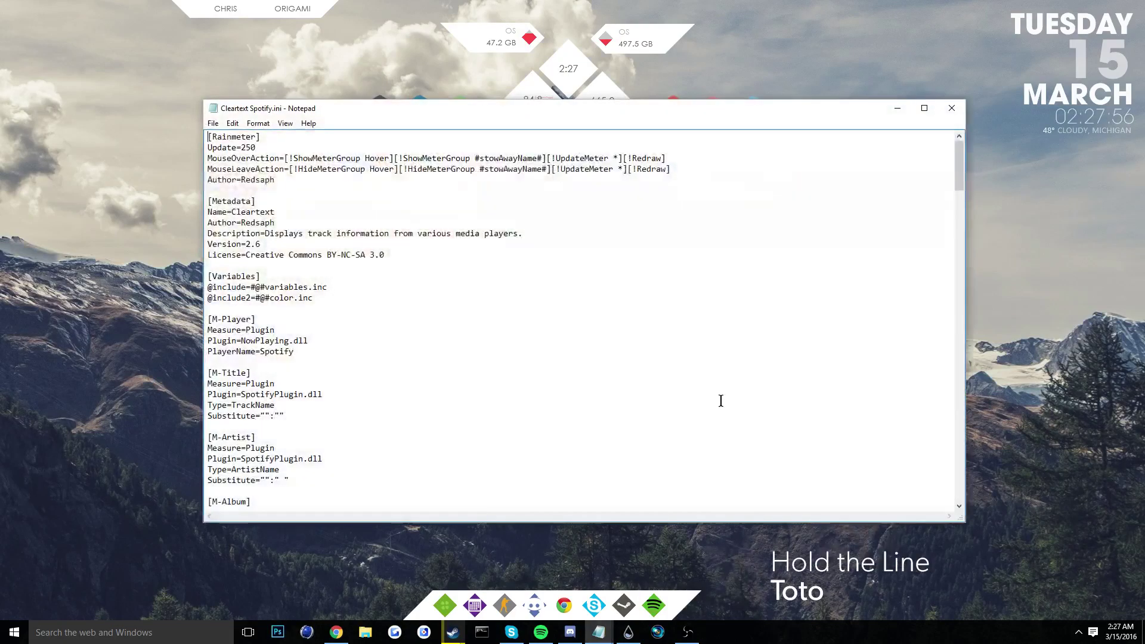
scroll(494, 311, down, 10)
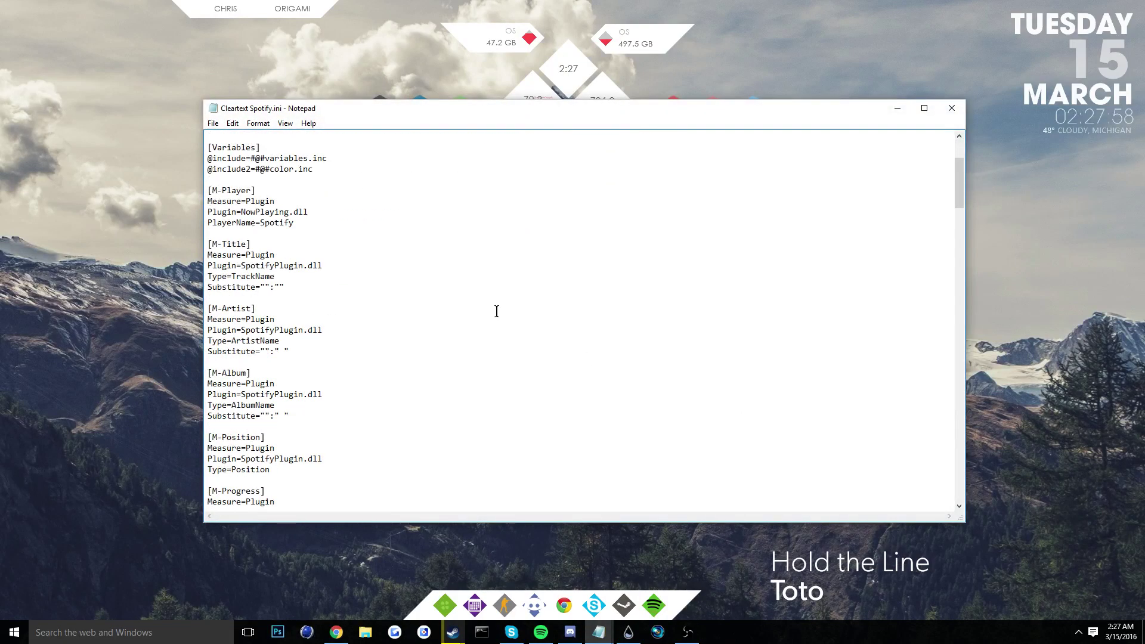
scroll(496, 308, down, 1)
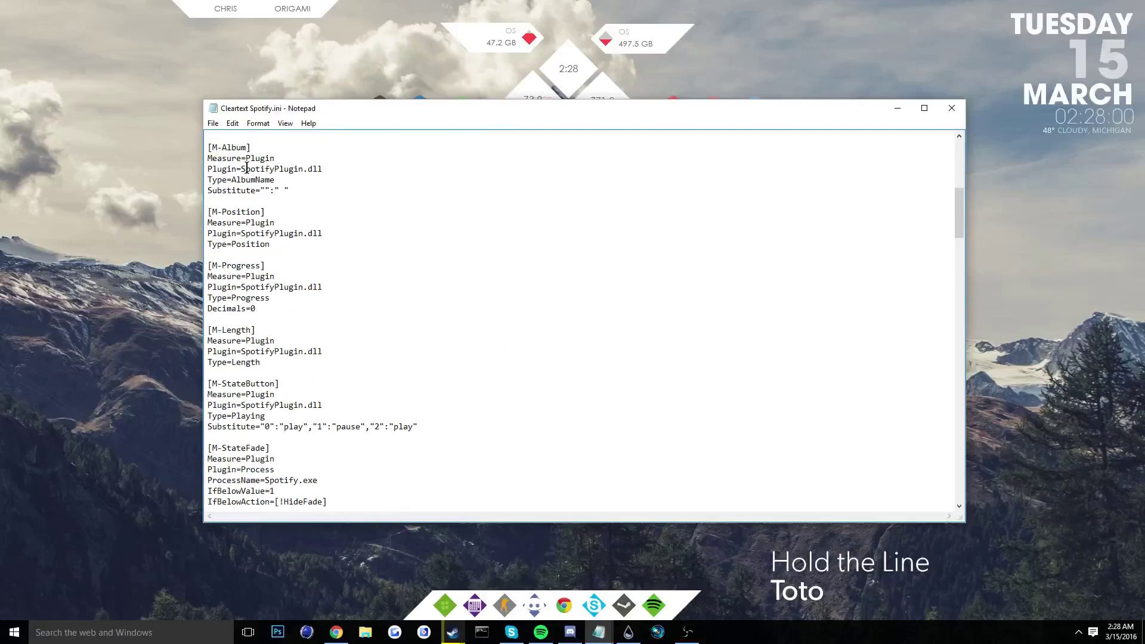
drag(241, 169, 350, 168)
click(395, 195)
Scroll through the remaining styles and meters, then minimize Notepad
scroll(391, 185, down, 3)
scroll(422, 218, down, 18)
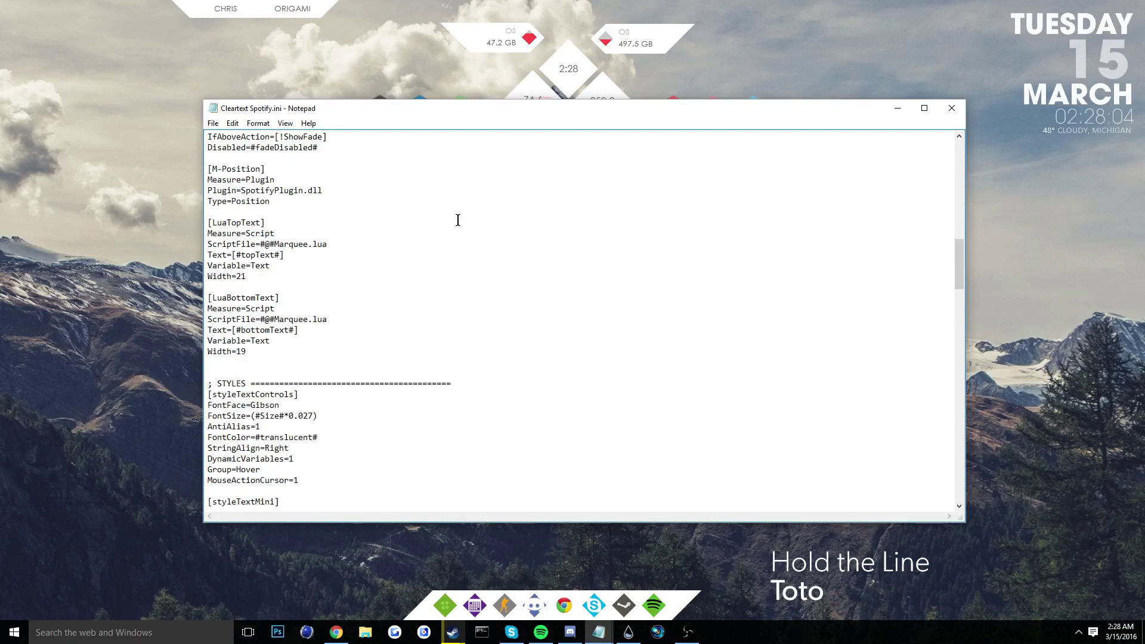
scroll(575, 217, down, 10)
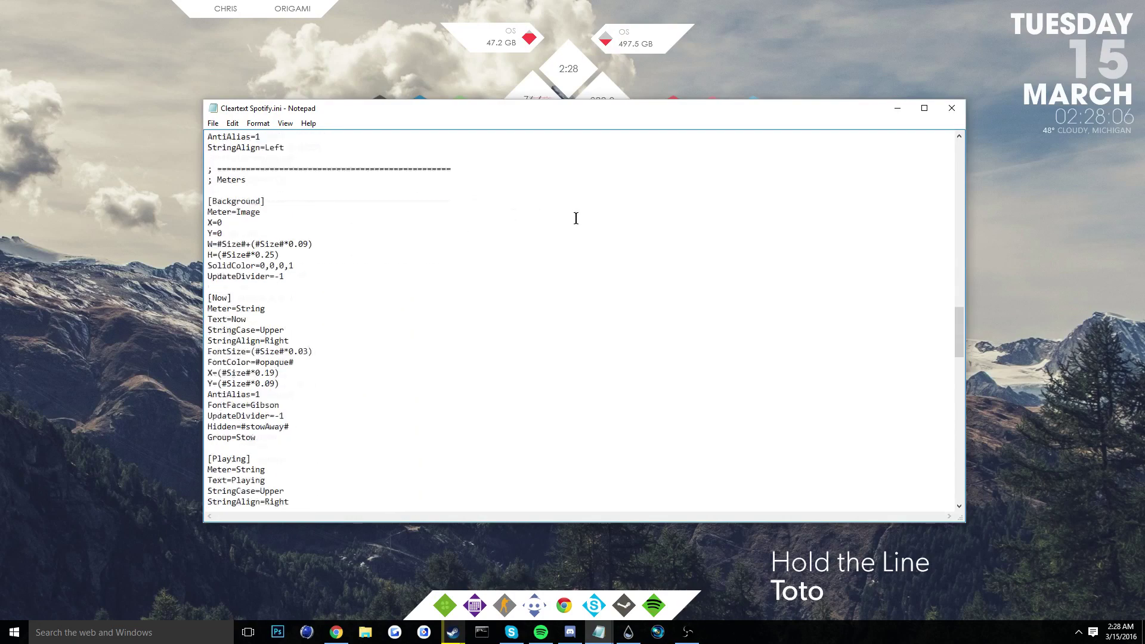
click(899, 108)
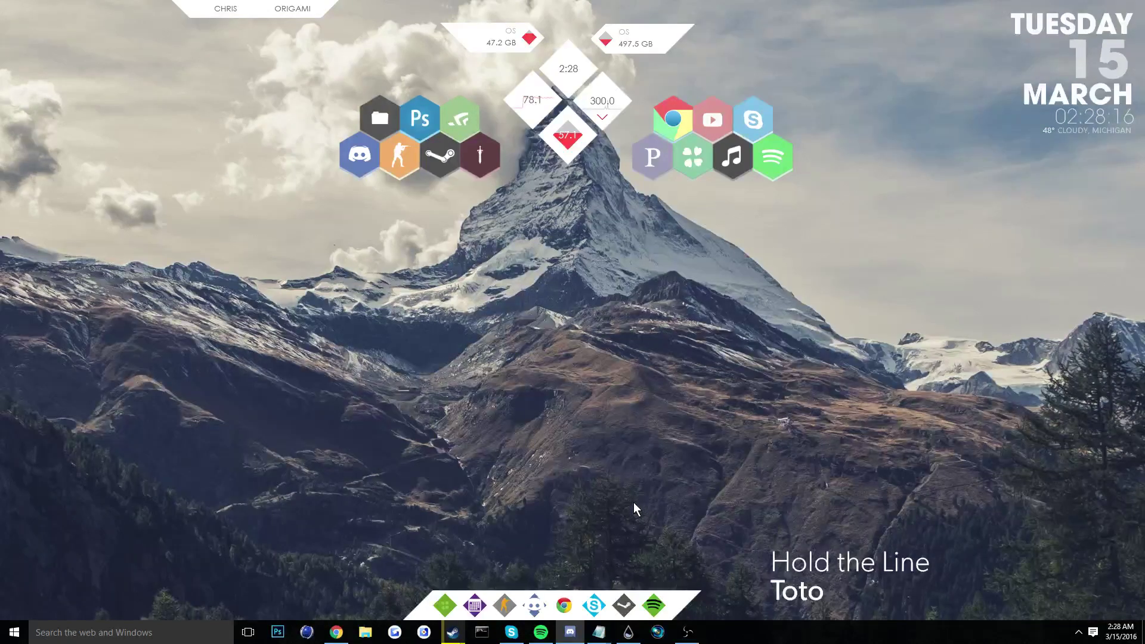
mouse_move(800, 559)
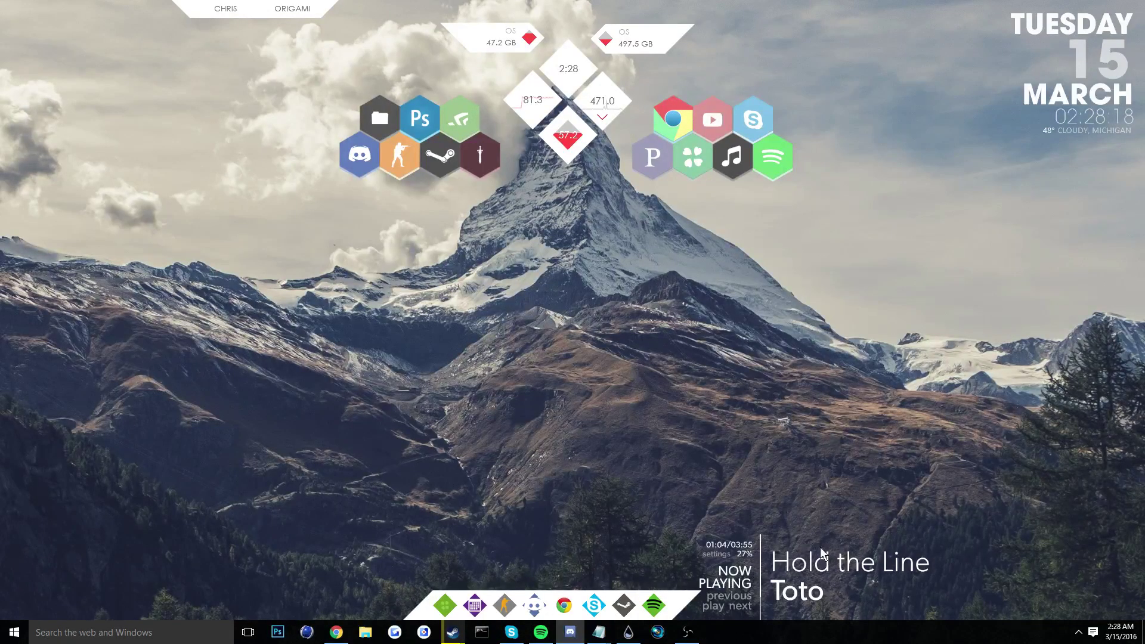
drag(672, 477, 999, 621)
mouse_move(820, 560)
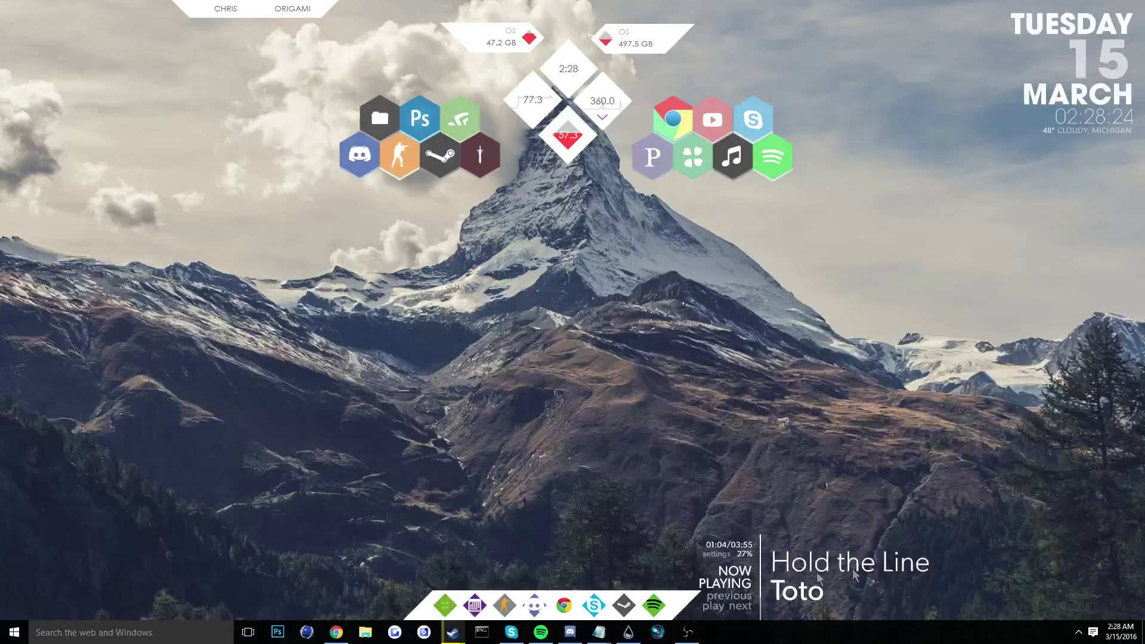
View the Cleartext Settings panel showing version 2.6.1 with Spotify as media player
mouse_move(743, 617)
click(718, 556)
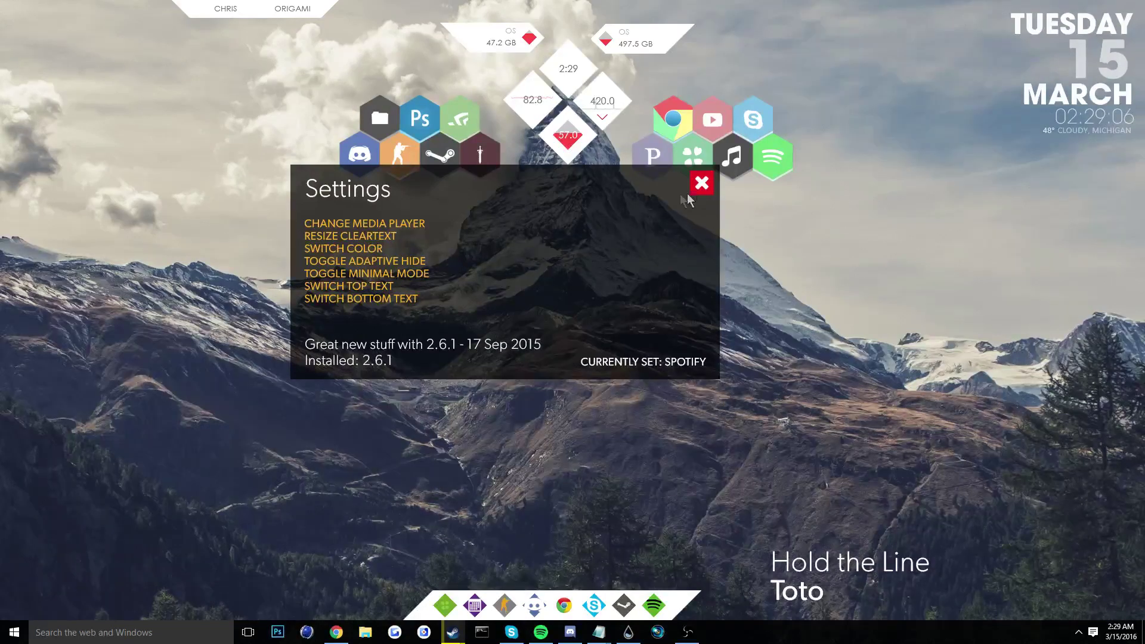
click(701, 183)
Check Cleartext's variants, Cleartext Music.ini and active Cleartext Spotify.ini, then close the menu
right_click(825, 565)
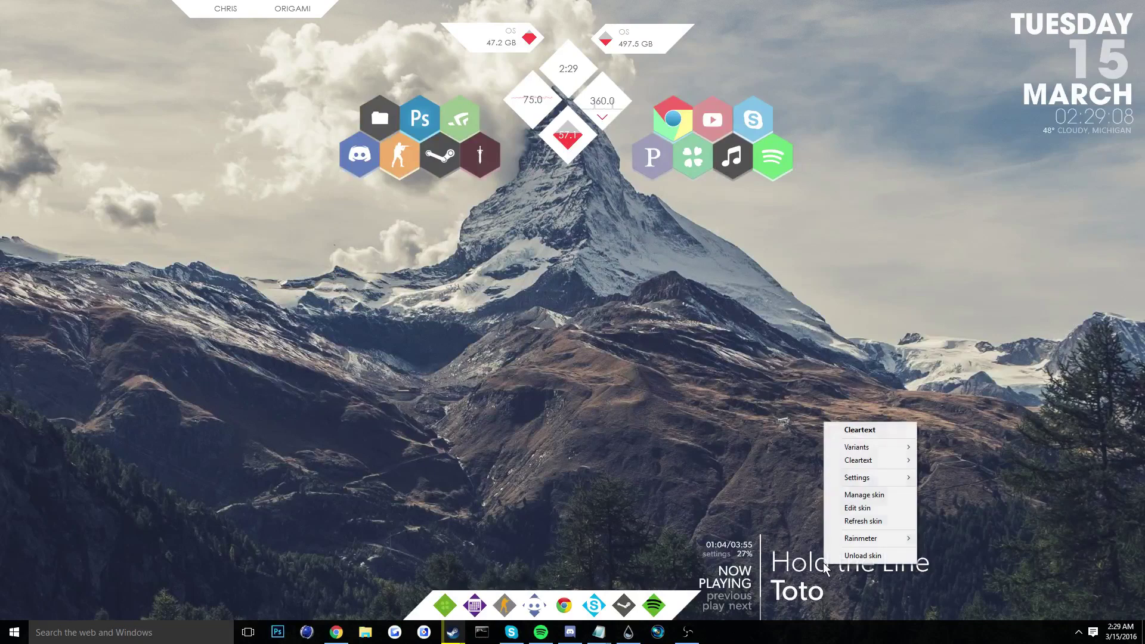
mouse_move(880, 445)
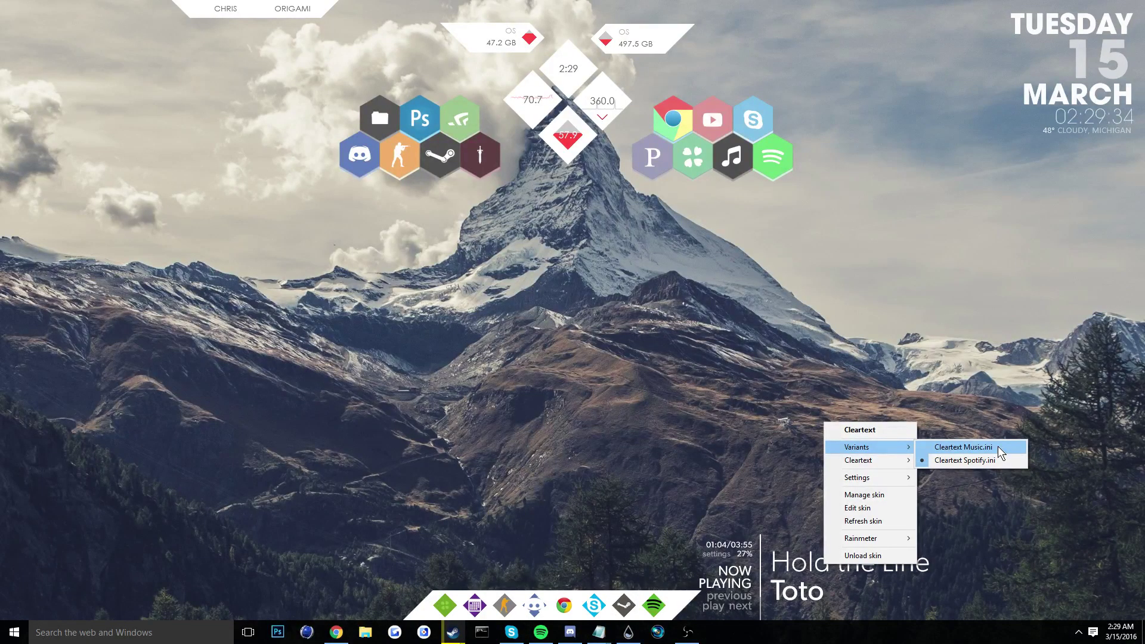
click(636, 313)
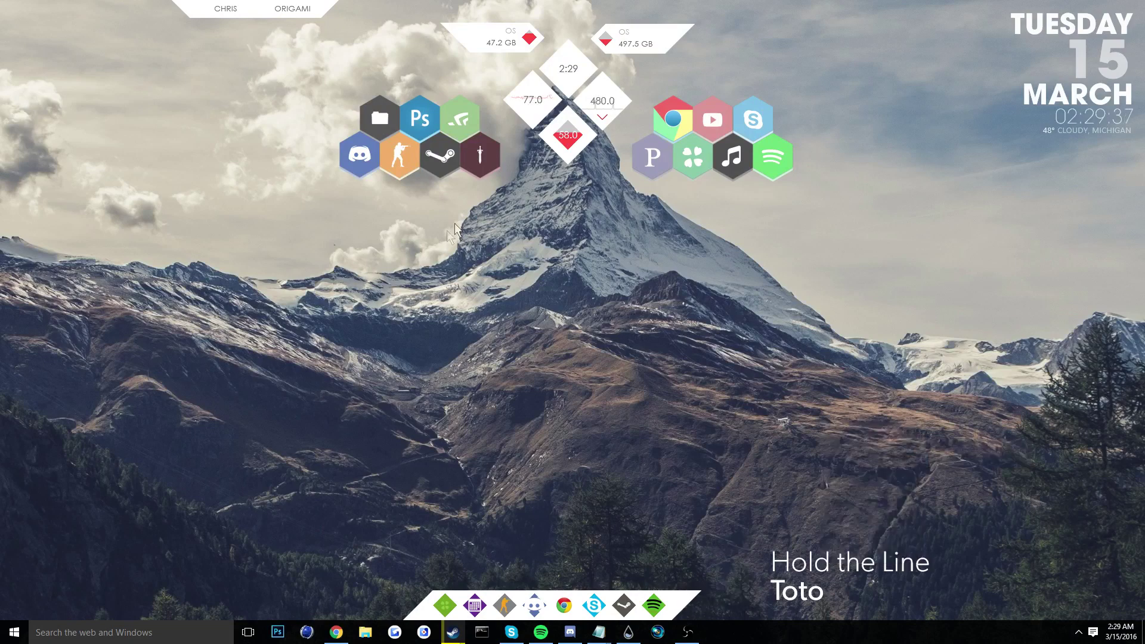
Inspect the runescape, Steam, csgo, Discord and Spotify hexagons' context menus
right_click(479, 162)
click(397, 266)
right_click(445, 155)
click(372, 266)
right_click(392, 160)
click(392, 188)
right_click(362, 171)
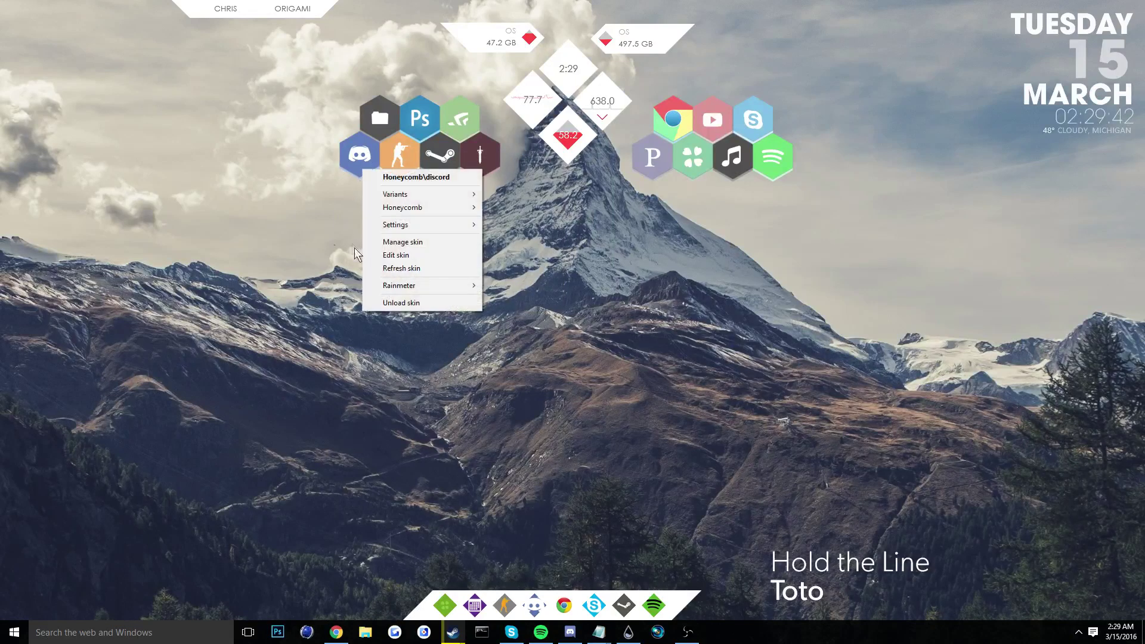
click(625, 291)
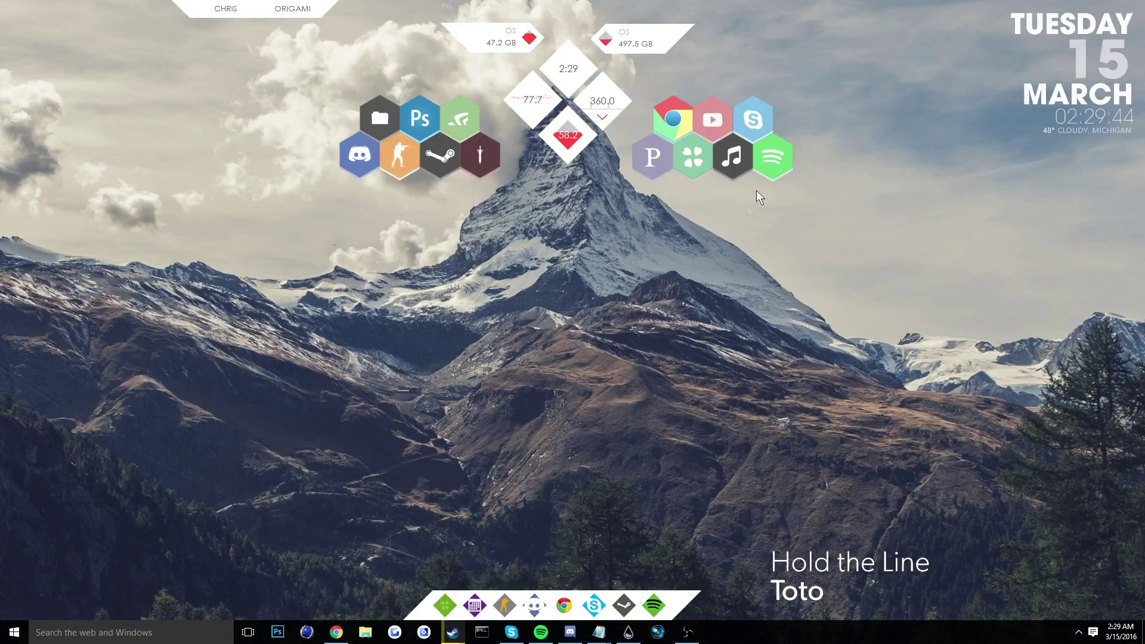
right_click(772, 172)
click(715, 263)
Check chrome.ini's chrome.exe launch target, close it, and open the Discord hexagon's options
right_click(668, 122)
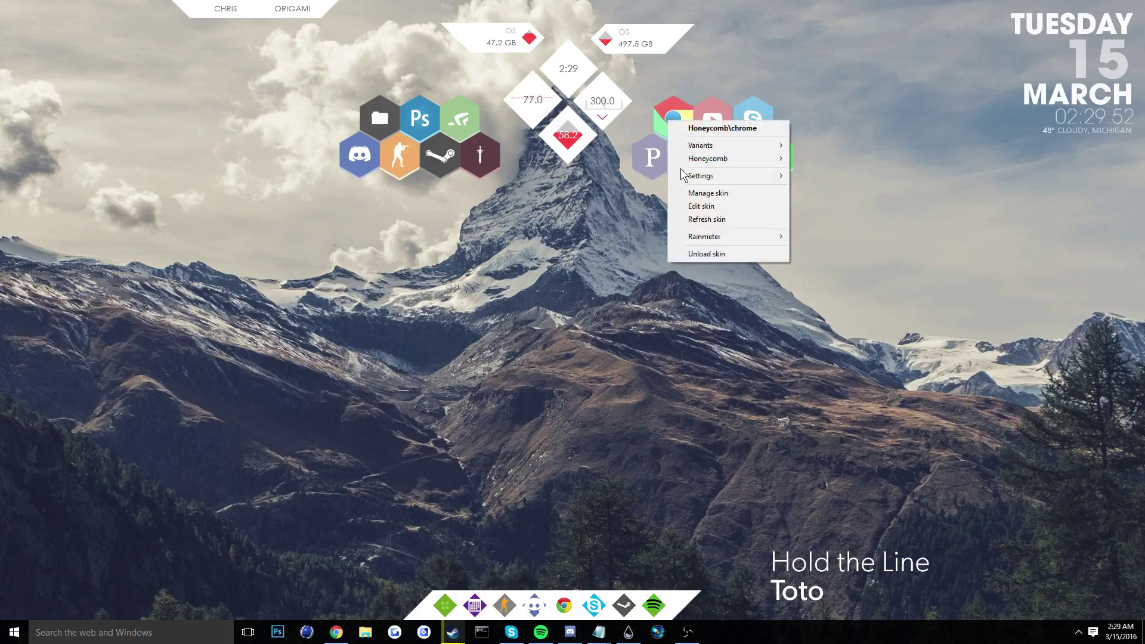
click(701, 206)
mouse_move(301, 179)
mouse_down()
mouse_move(352, 179)
mouse_move(312, 179)
mouse_move(323, 180)
mouse_up()
click(594, 201)
click(952, 108)
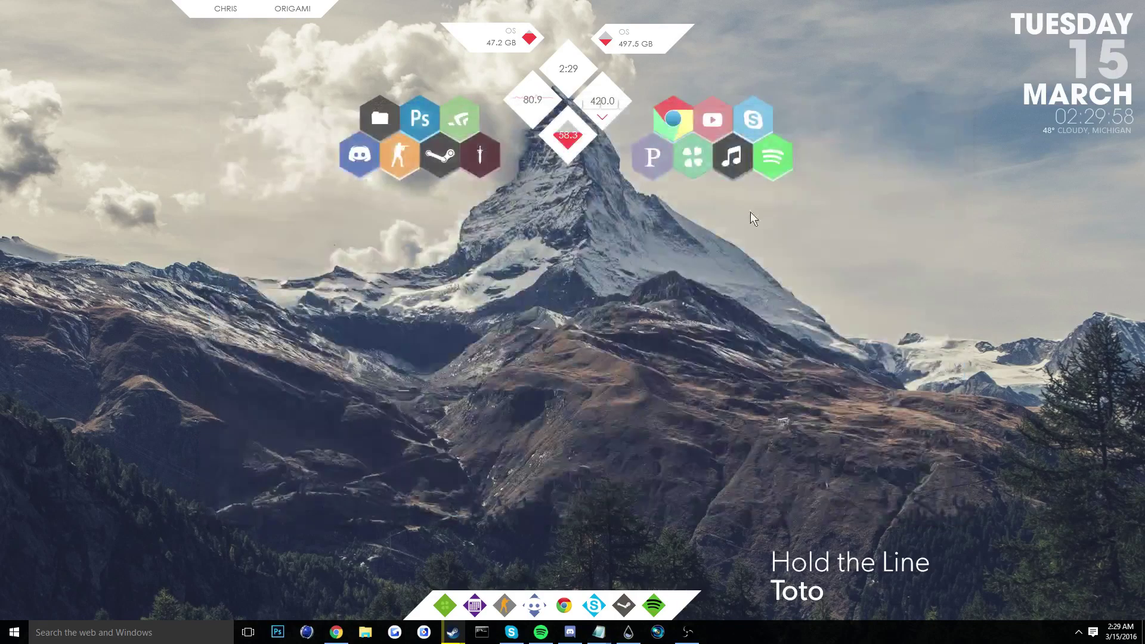
right_click(358, 158)
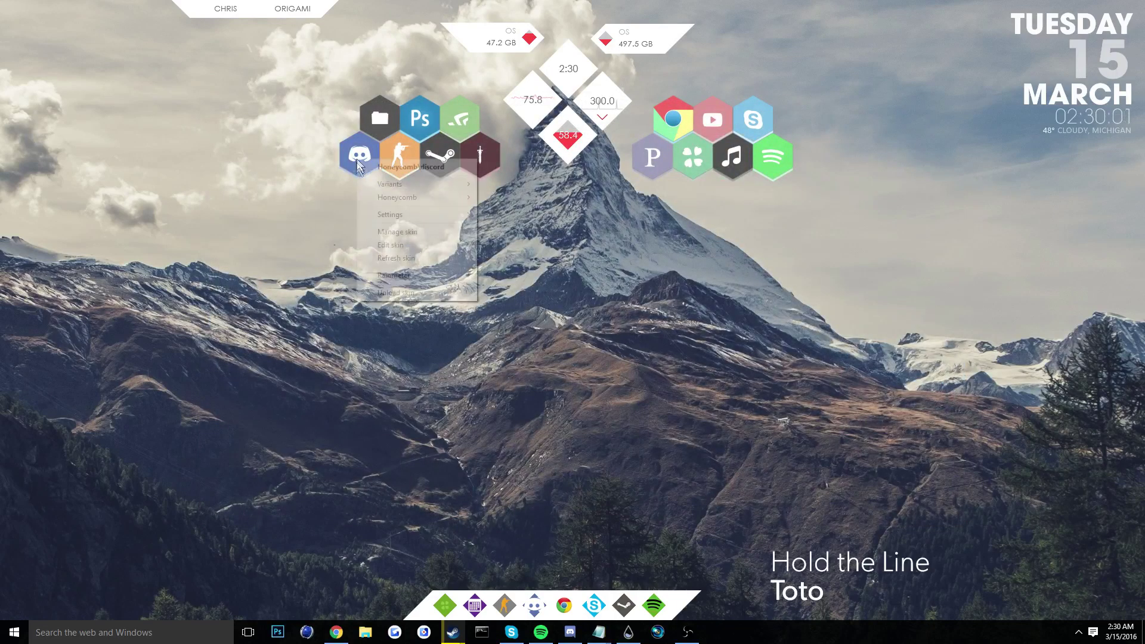
Open discord.ini to check the Discord launch path, then close it
click(392, 244)
drag(303, 180, 512, 187)
click(703, 191)
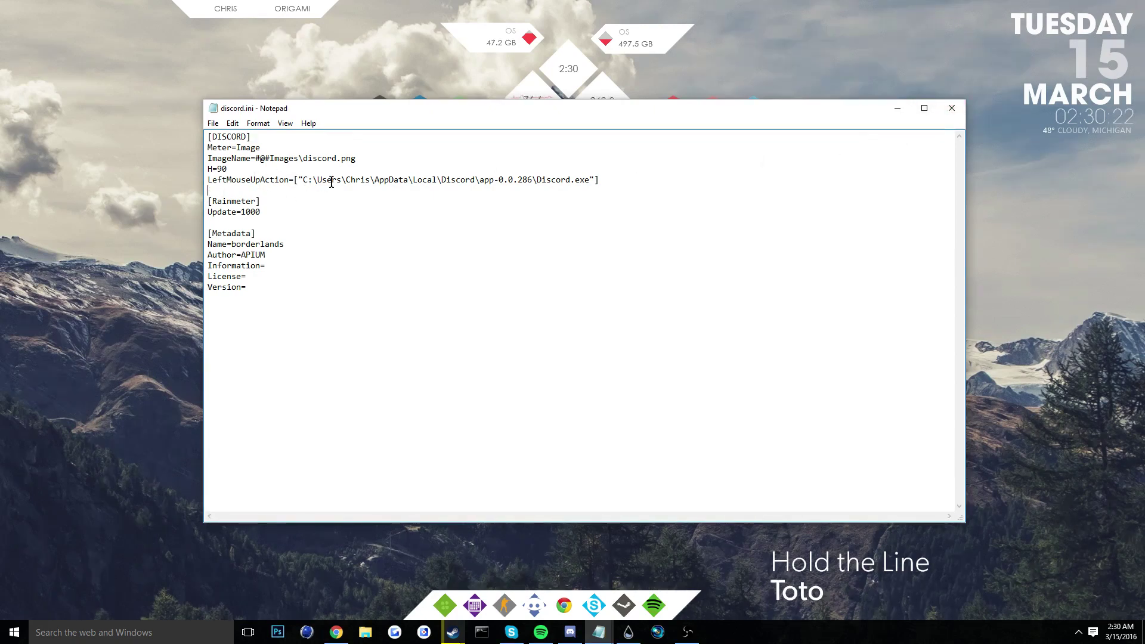
click(951, 109)
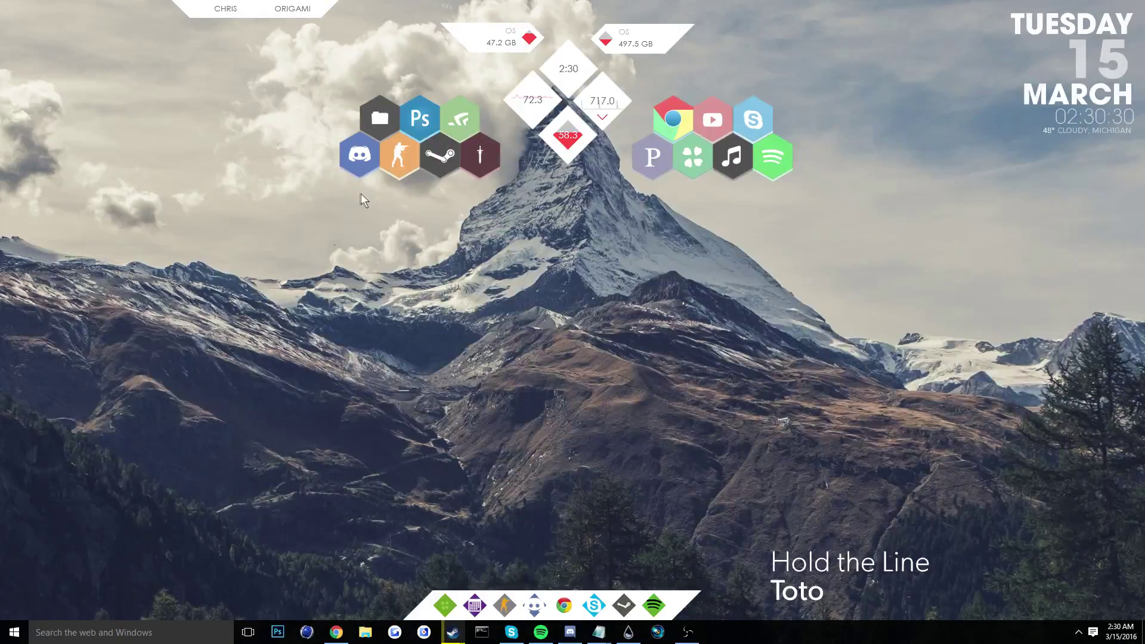
Change discord.ini's ImageName to discord.png, save, and close Notepad
right_click(357, 175)
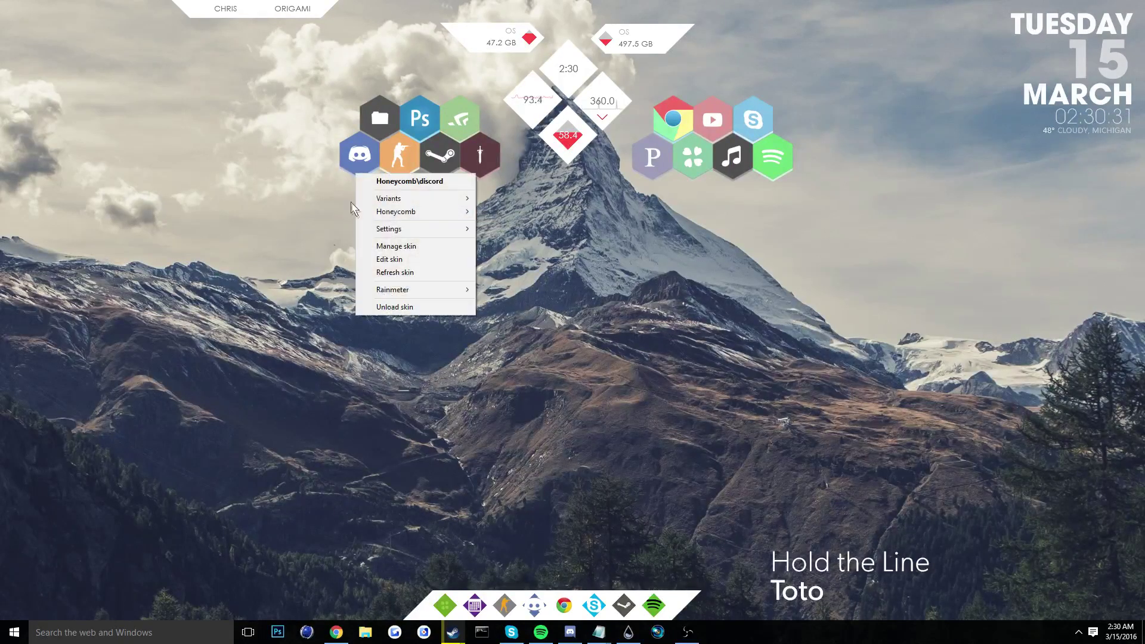
click(398, 259)
drag(253, 136, 218, 139)
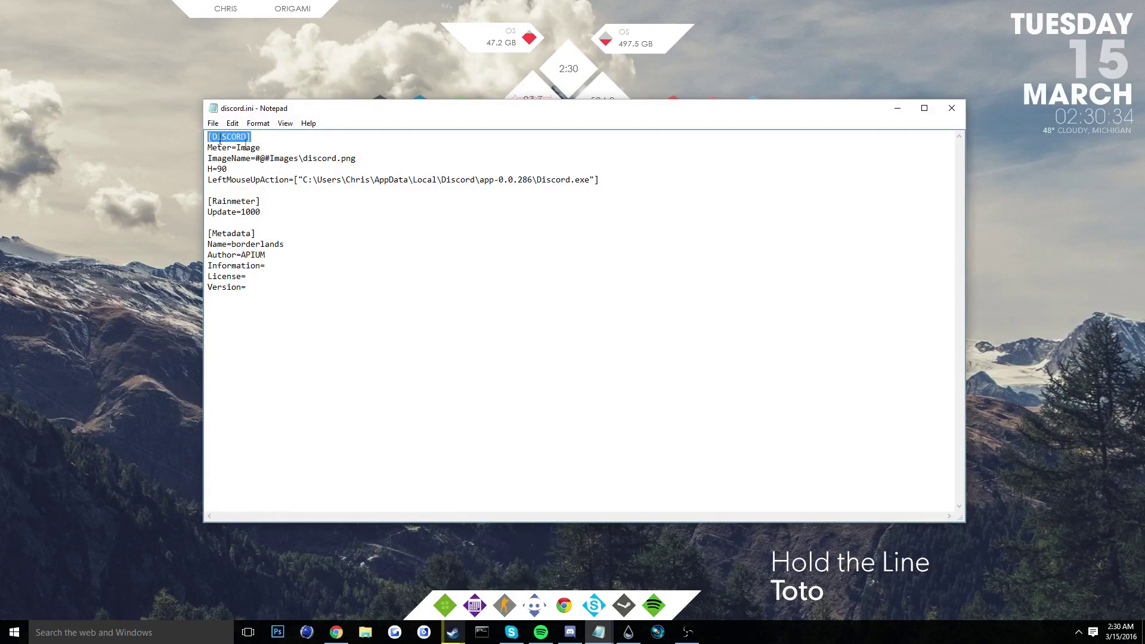
click(307, 151)
drag(303, 160, 357, 160)
text(discord.png)
key(ctrl+s)
click(952, 108)
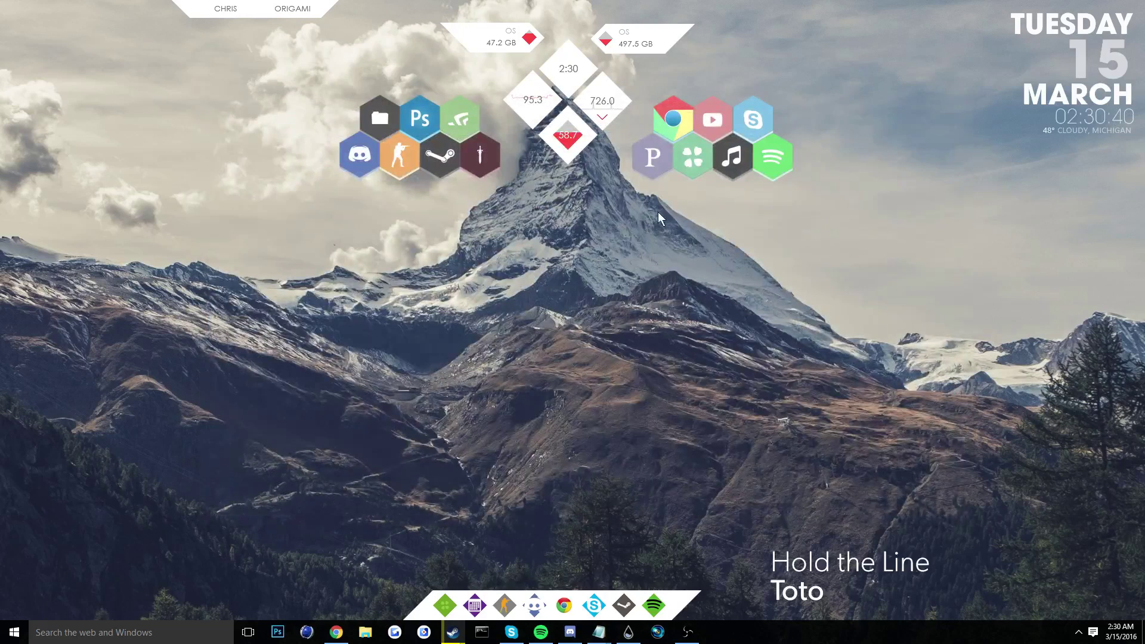